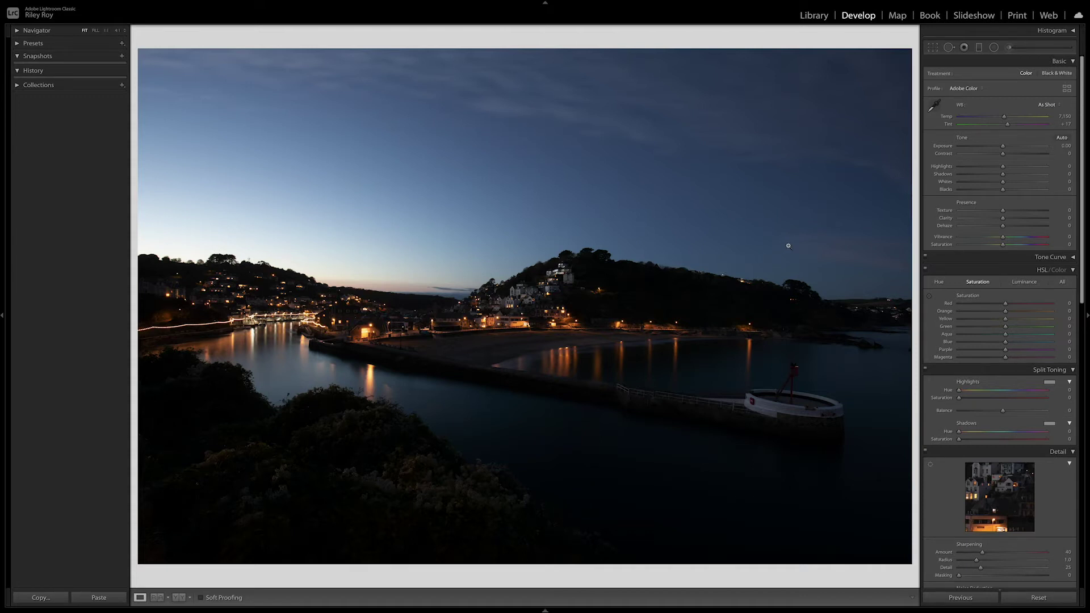
- Brighten the harbour photo to Exposure +1.65, Highlights -82 and Shadows +38
{"action": "left_click_drag", "start_coordinate": [1003, 149], "coordinate": [1006, 149]}
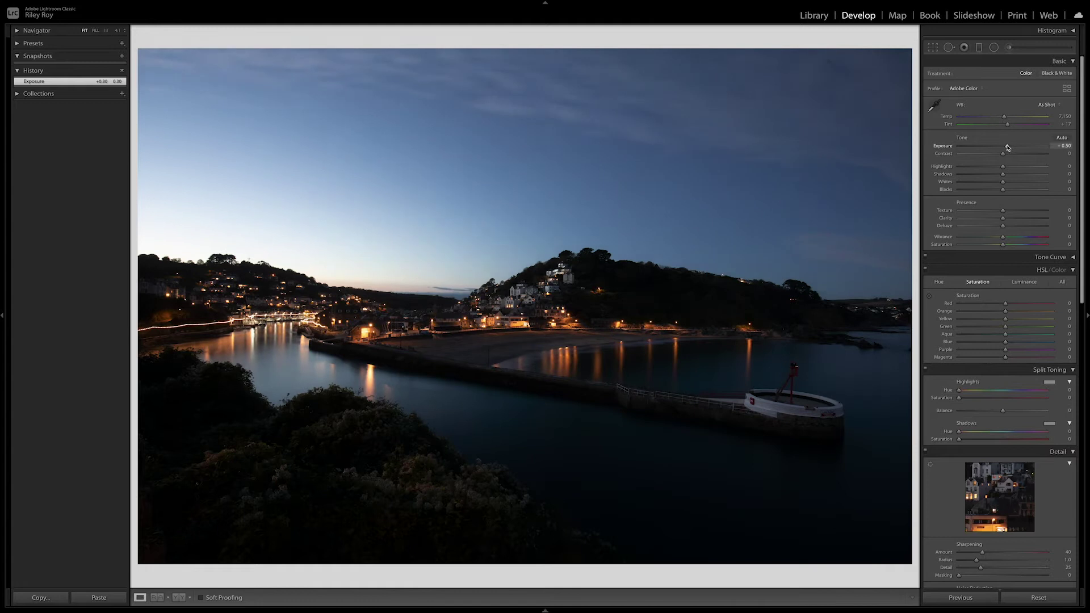
{"action": "left_click_drag", "start_coordinate": [1009, 148], "coordinate": [1022, 175]}
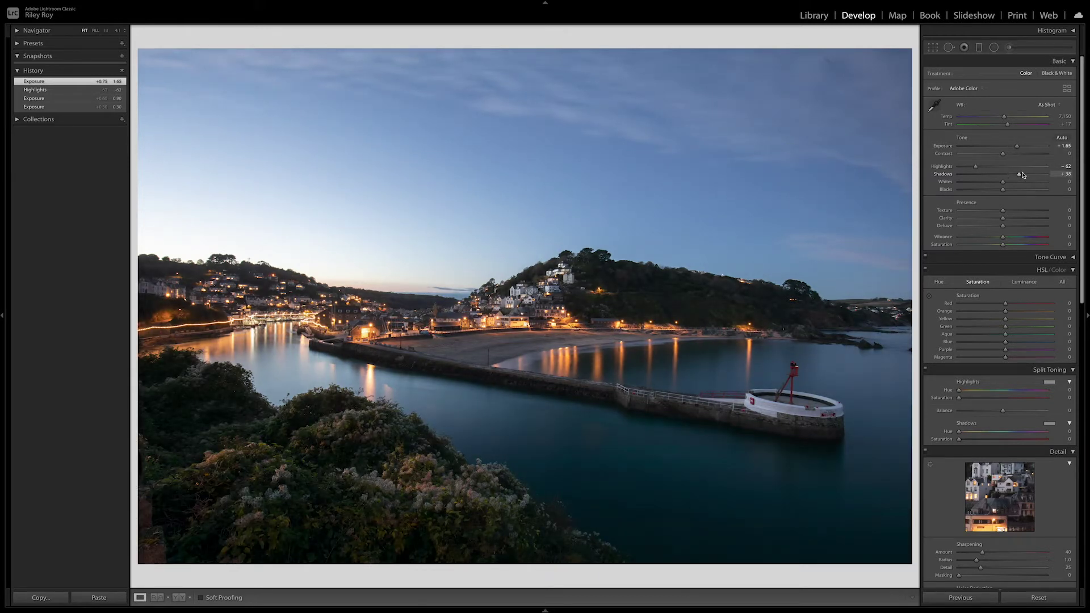
{"action": "left_click_drag", "start_coordinate": [1022, 175], "coordinate": [1023, 175]}
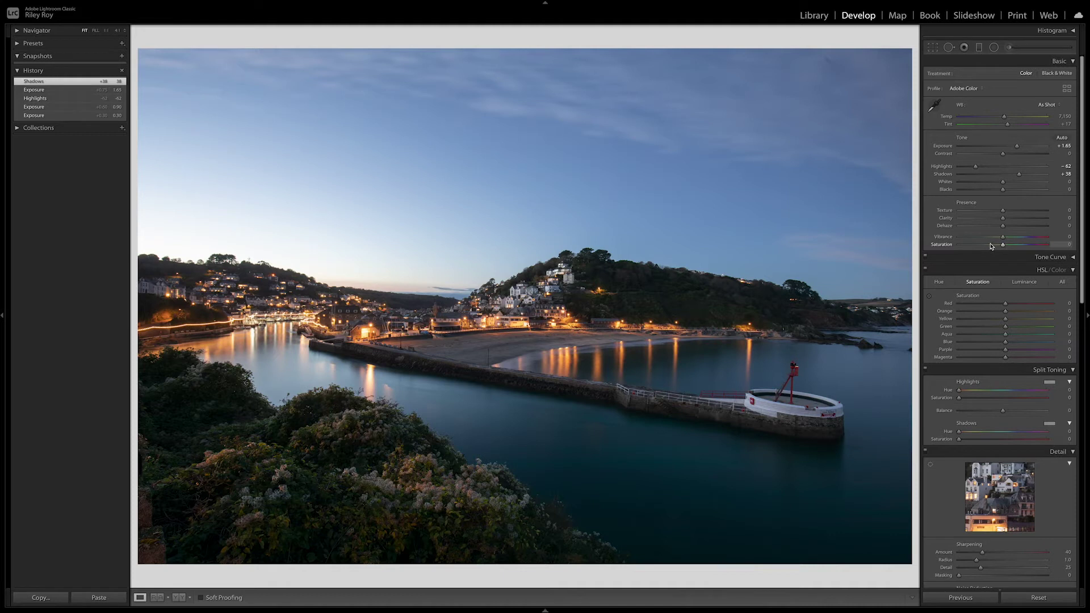
- Set Clarity +18, Whites +14, Blacks -13 and Shadows +54, then open the Graduated Filter
{"action": "left_click", "coordinate": [1010, 218]}
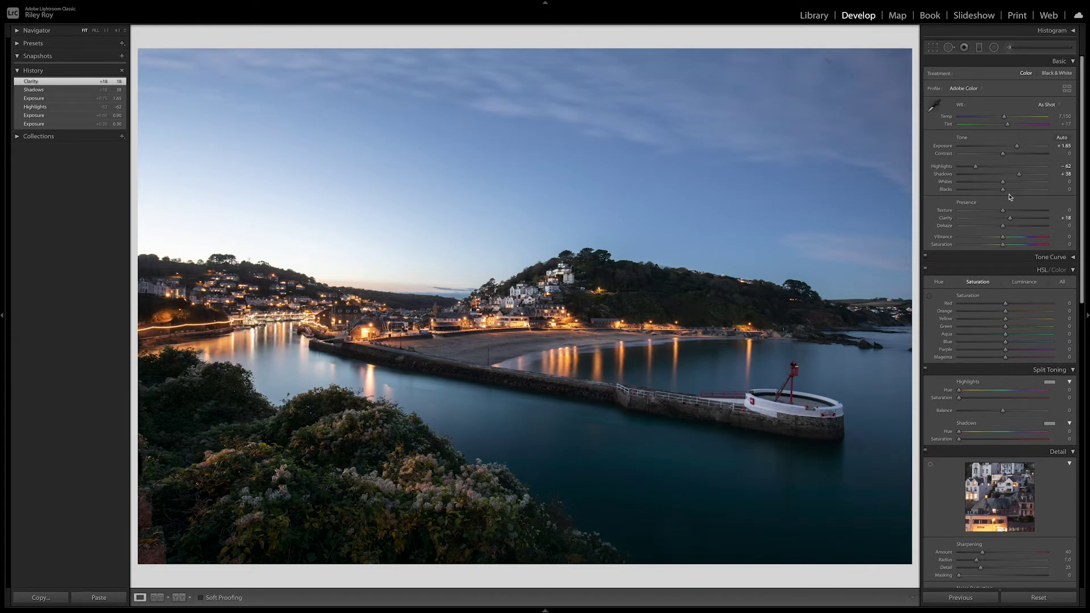
{"action": "left_click_drag", "start_coordinate": [999, 192], "coordinate": [1009, 185]}
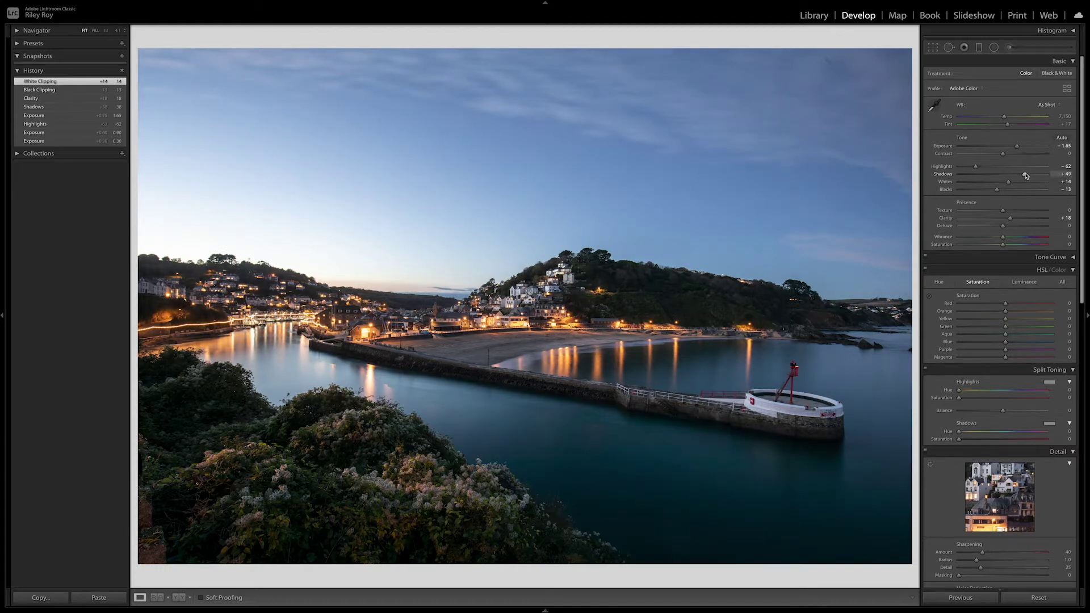
{"action": "left_click_drag", "start_coordinate": [1026, 175], "coordinate": [1026, 176]}
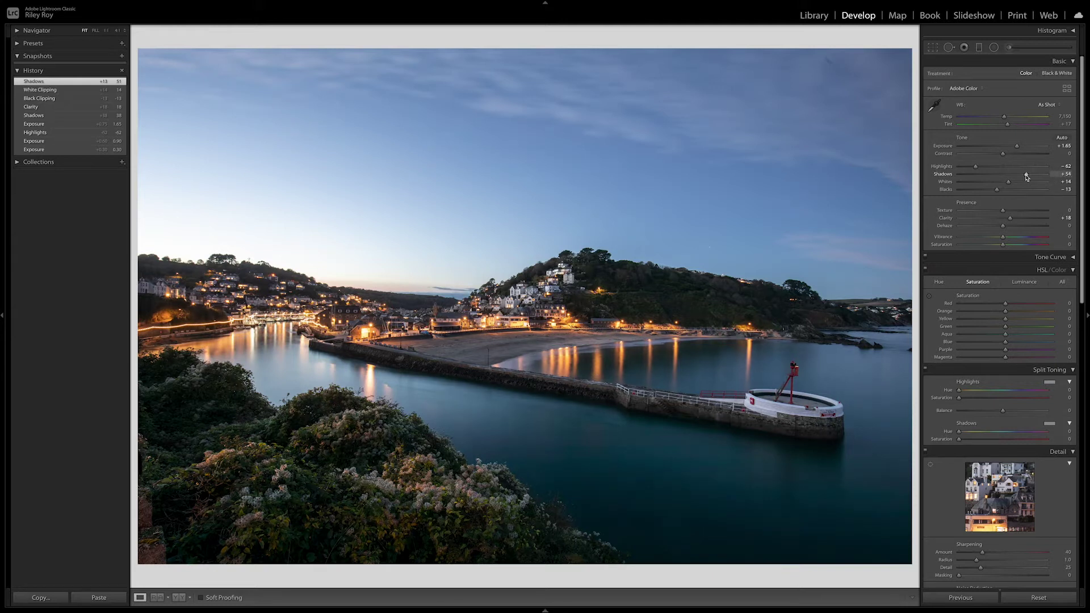
{"action": "left_click_drag", "start_coordinate": [1026, 177], "coordinate": [1026, 179]}
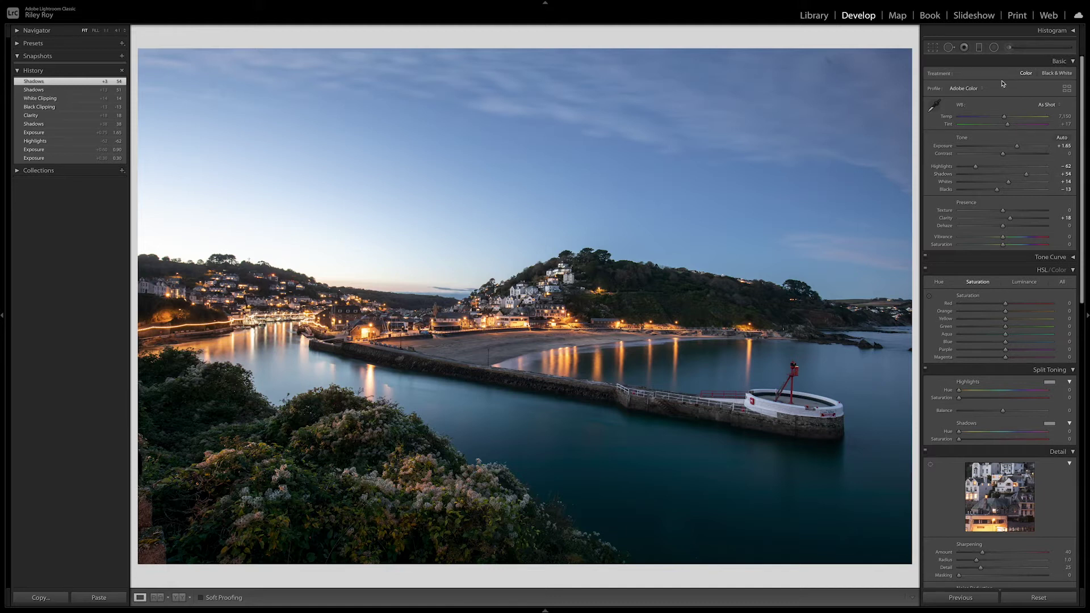
{"action": "left_click", "coordinate": [978, 47]}
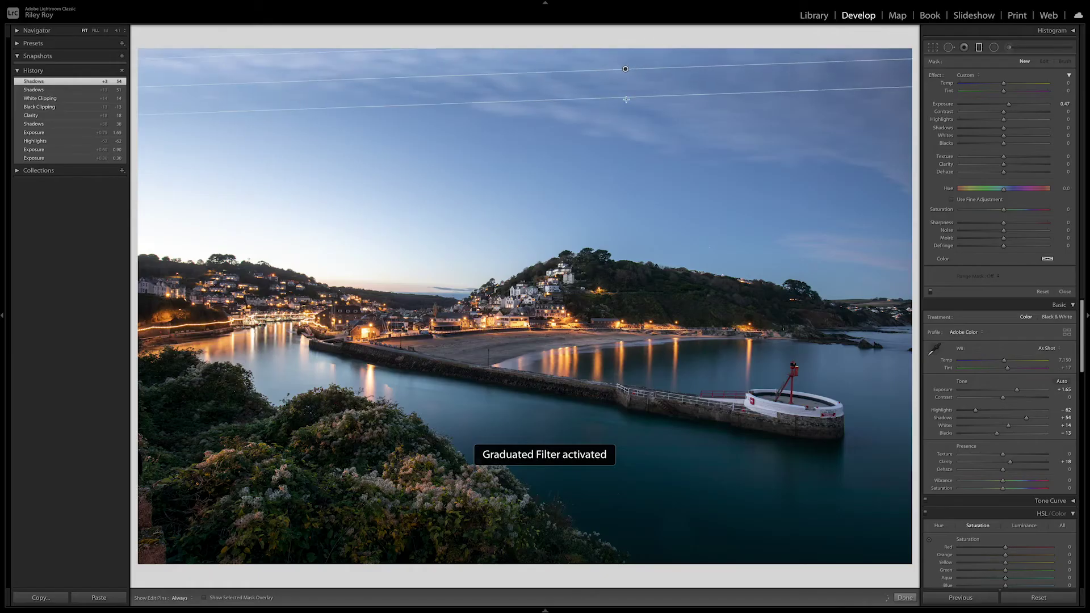
- Draw a graduated filter from the top of the sky down toward the water line
{"action": "left_click_drag", "start_coordinate": [626, 99], "coordinate": [626, 348]}
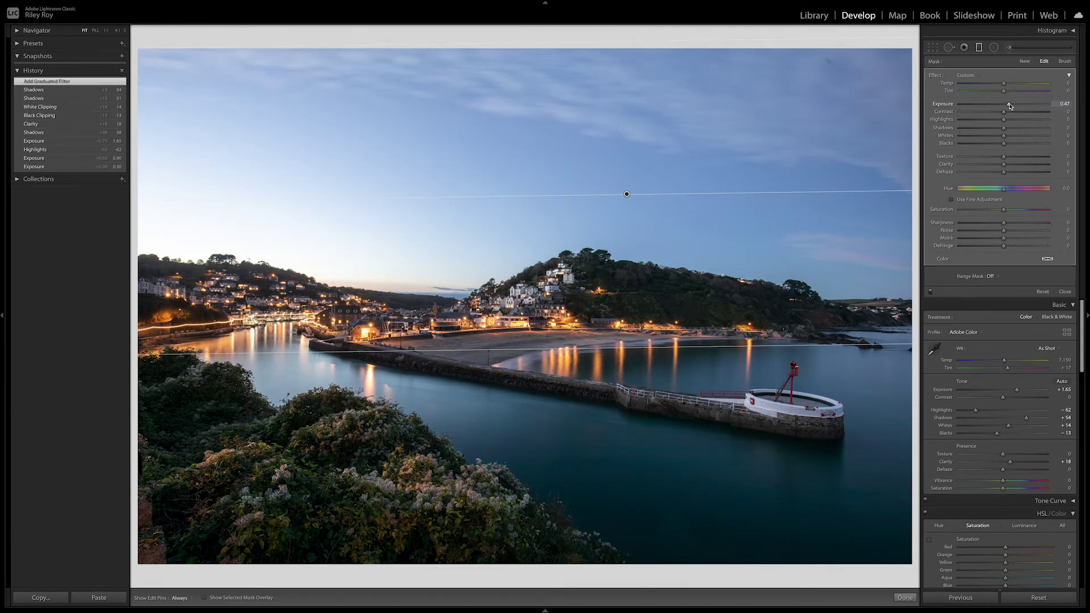
- Darken the sky filter's exposure, set its saturation to 21, shift it lower, and choose brush Erase
{"action": "left_click_drag", "start_coordinate": [1008, 106], "coordinate": [990, 105]}
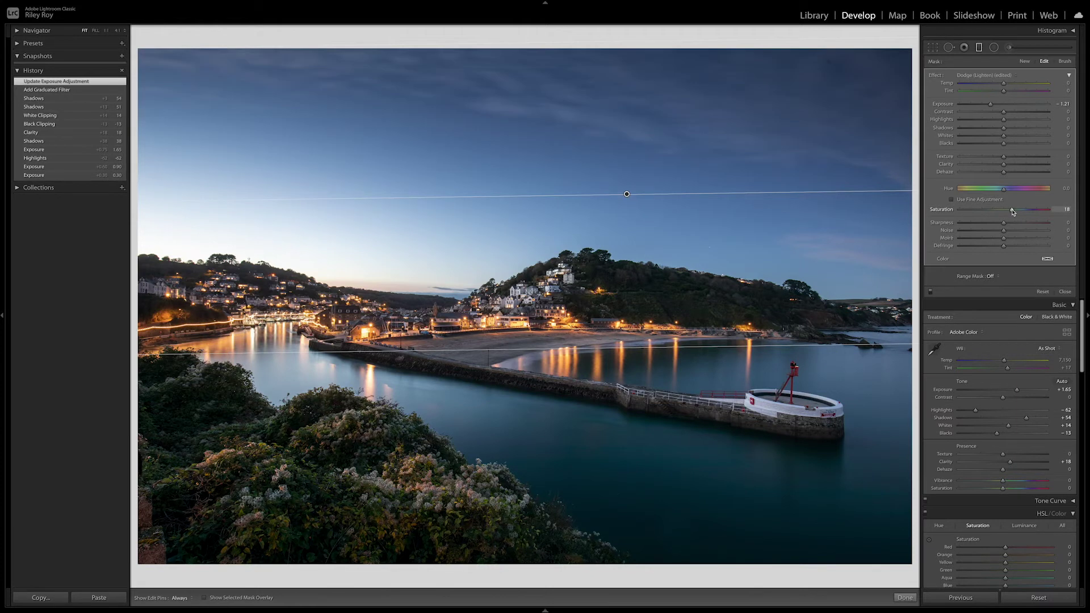
{"action": "left_click_drag", "start_coordinate": [1013, 211], "coordinate": [1010, 215]}
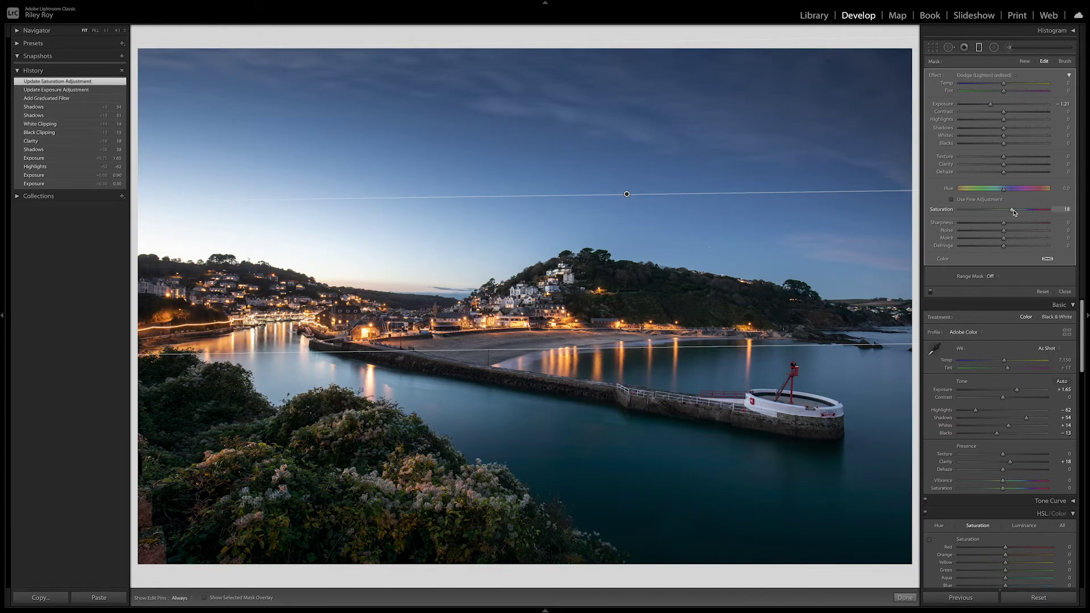
{"action": "left_click_drag", "start_coordinate": [1014, 211], "coordinate": [1013, 210]}
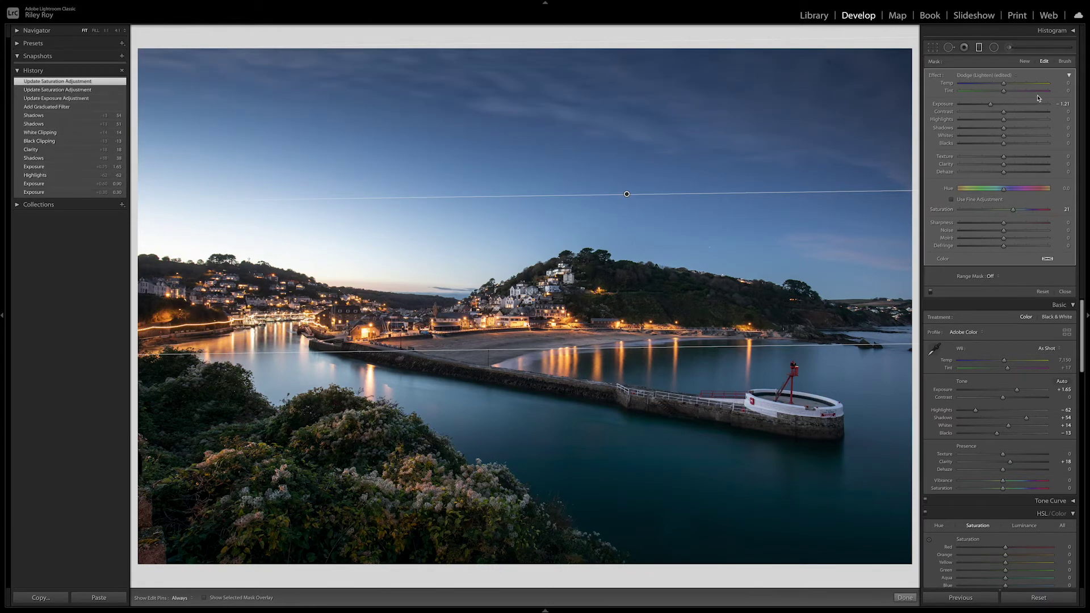
{"action": "left_click_drag", "start_coordinate": [756, 346], "coordinate": [758, 355]}
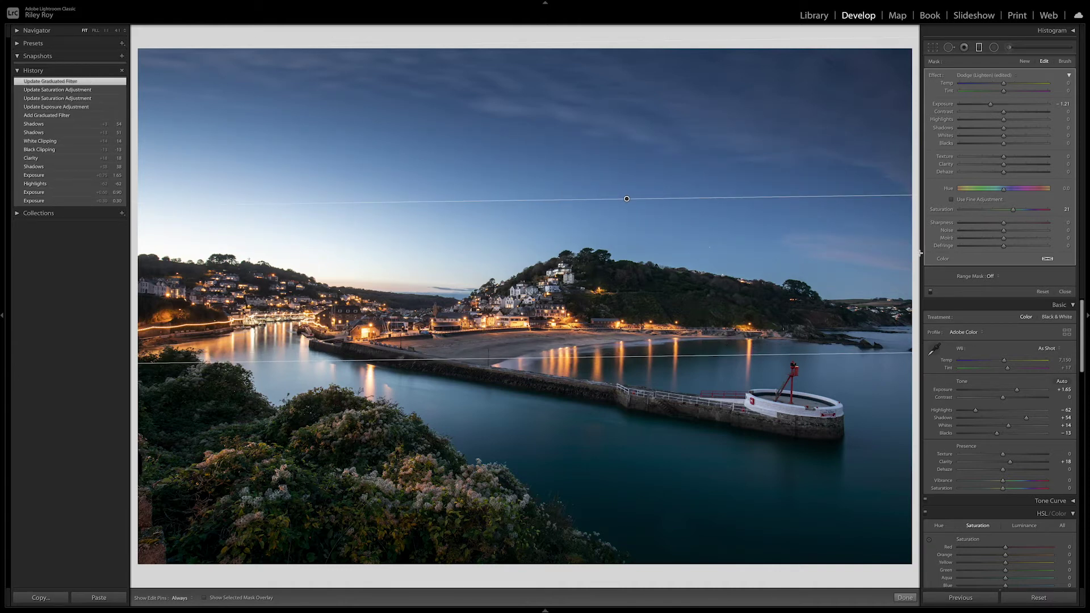
{"action": "left_click", "coordinate": [1065, 61]}
{"action": "left_click", "coordinate": [1042, 270]}
- Erase the graduated filter's mask off the hillside and close the filter
{"action": "key", "text": "h"}
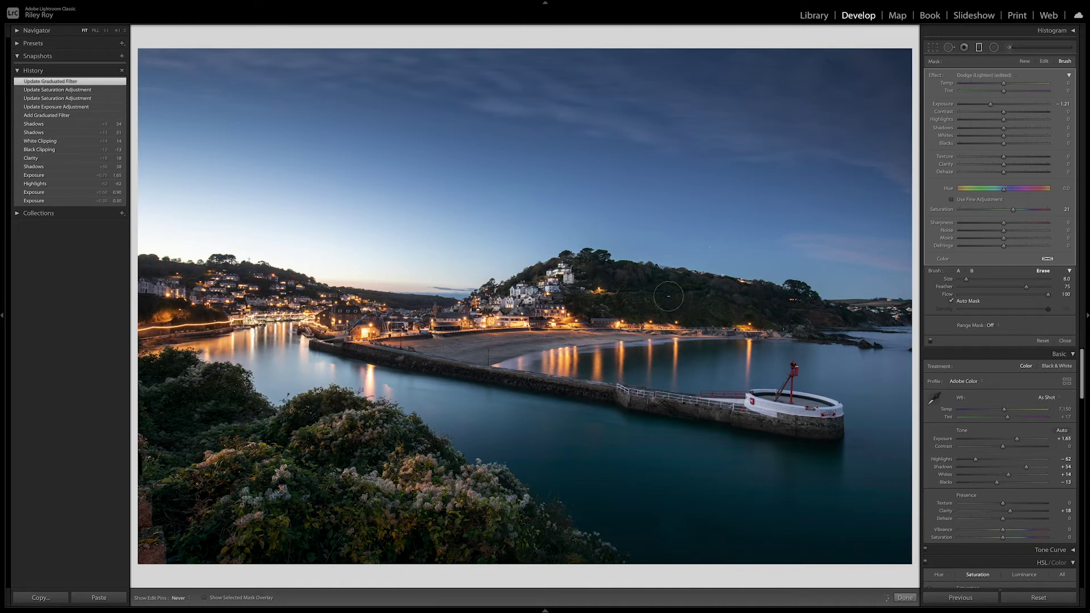
{"action": "left_click_drag", "start_coordinate": [562, 295], "coordinate": [520, 310]}
{"action": "key", "text": "h"}
{"action": "left_click", "coordinate": [252, 281]}
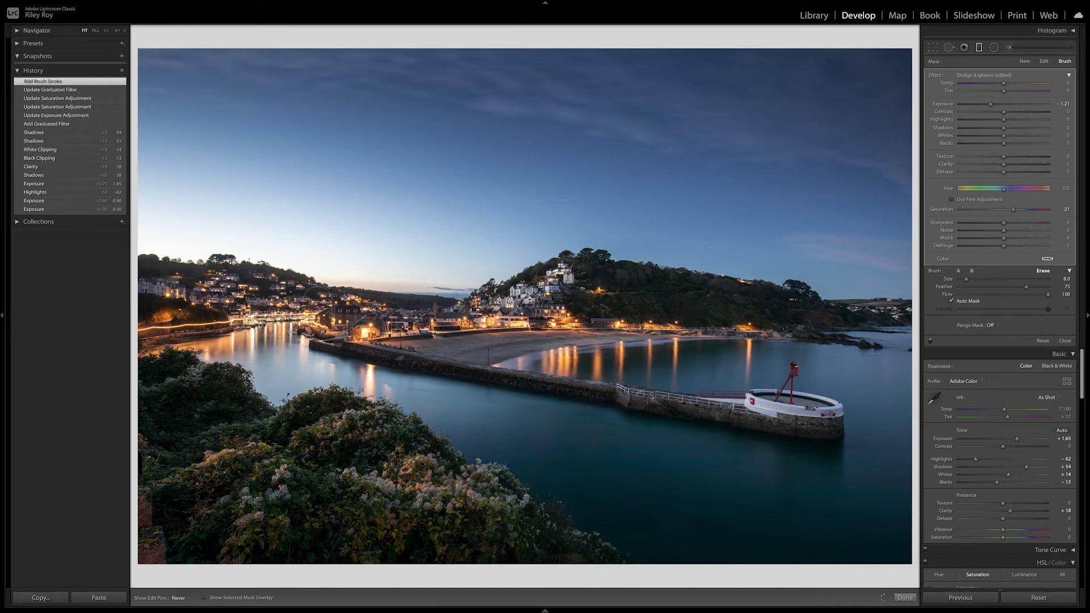
{"action": "left_click", "coordinate": [1061, 342]}
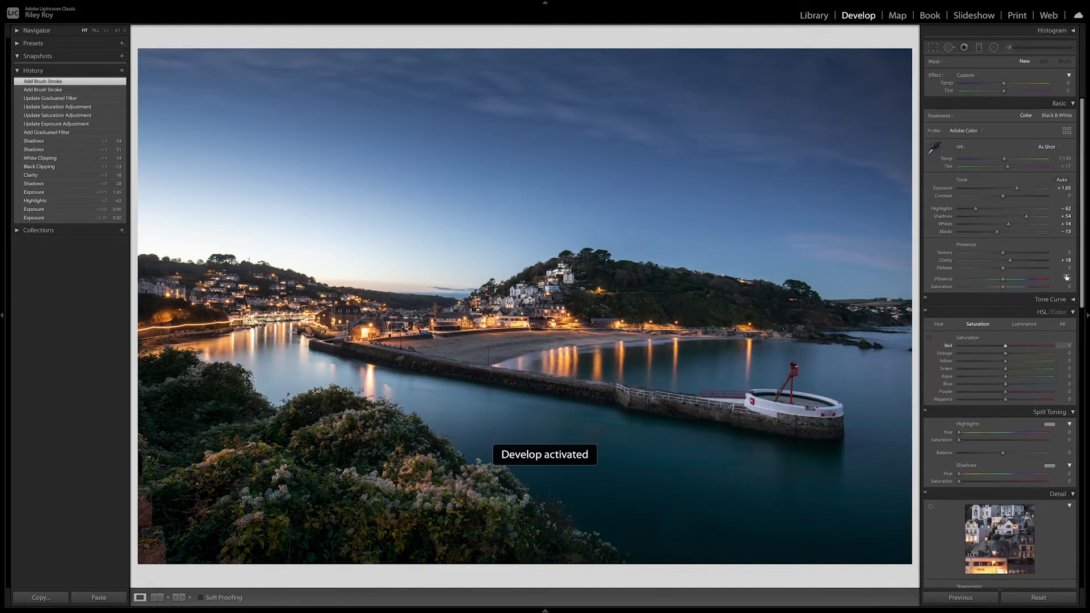
- Paint a brightening adjustment brush at exposure 0.47 over the hillside and foreground shrubs
{"action": "key", "text": "k"}
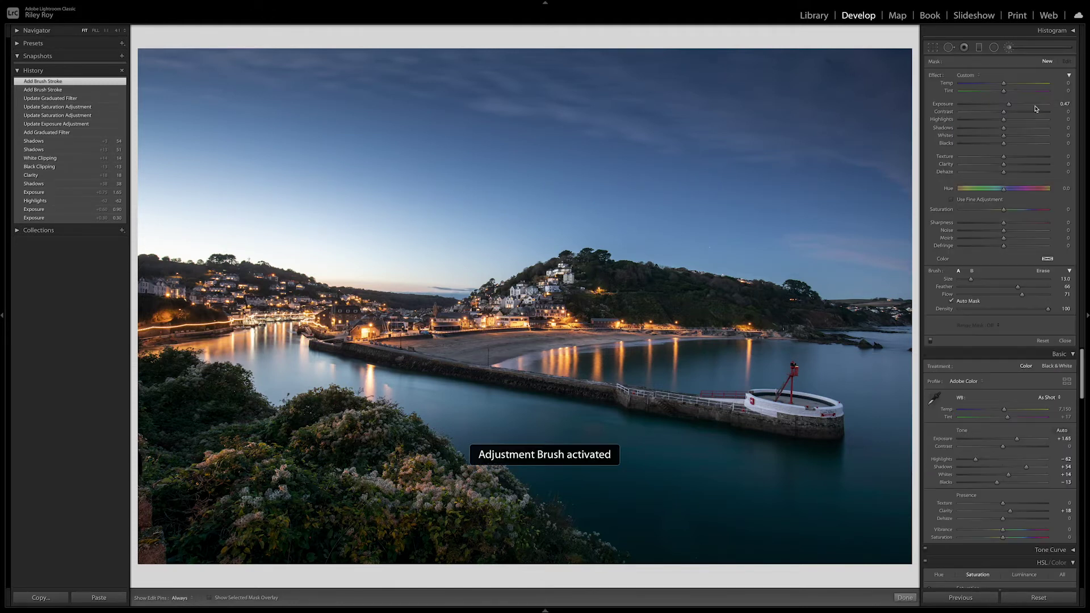
{"action": "key", "text": "h"}
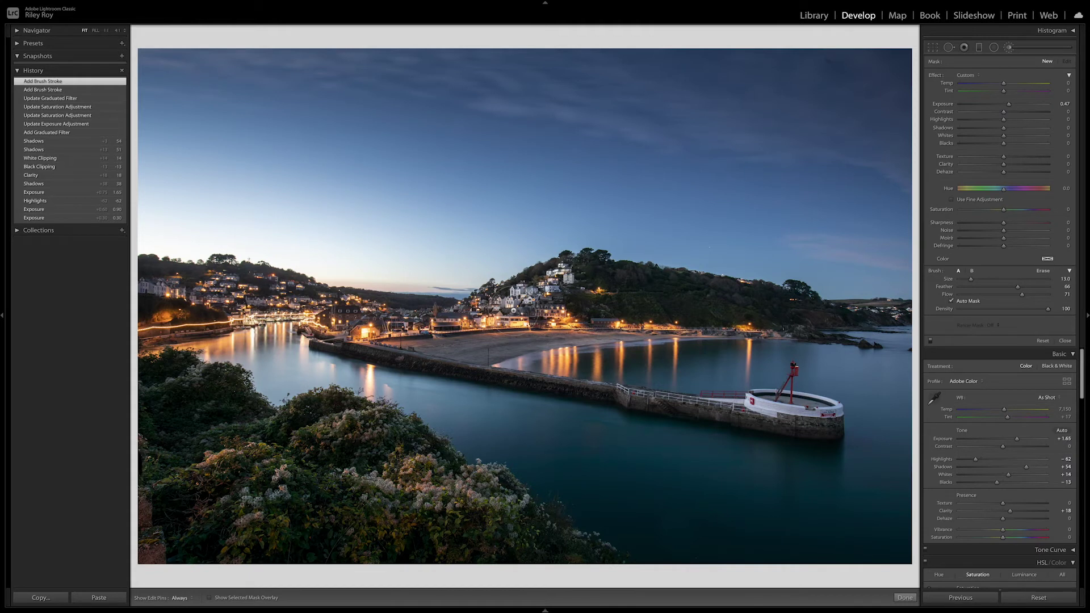
{"action": "mouse_move", "coordinate": [655, 299]}
{"action": "left_mouse_down"}
{"action": "mouse_move", "coordinate": [698, 305]}
{"action": "mouse_move", "coordinate": [485, 295]}
{"action": "left_mouse_up"}
{"action": "key", "text": "h"}
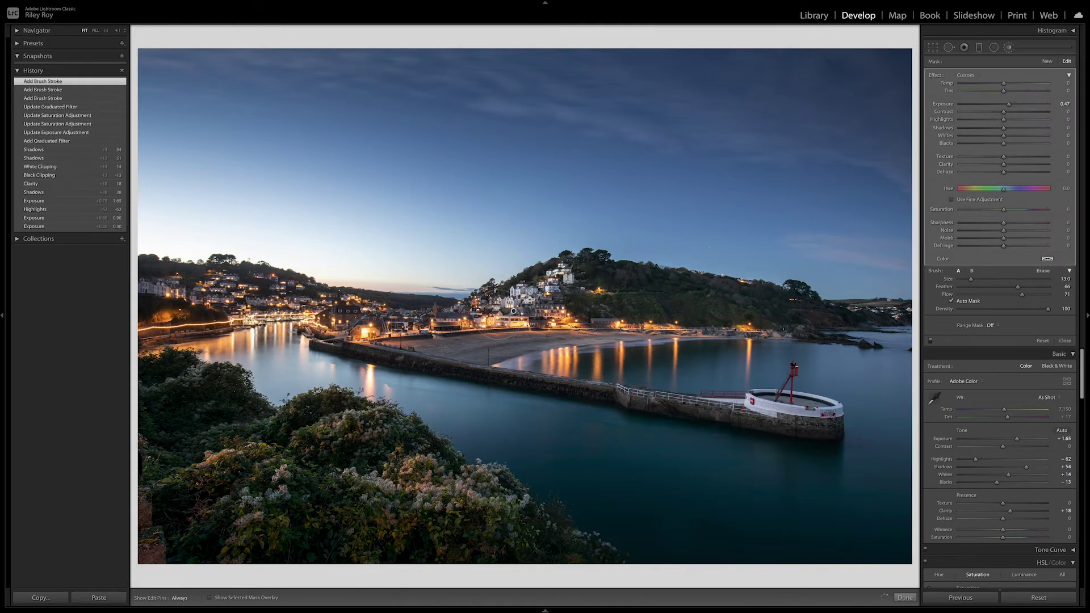
{"action": "key", "text": "h"}
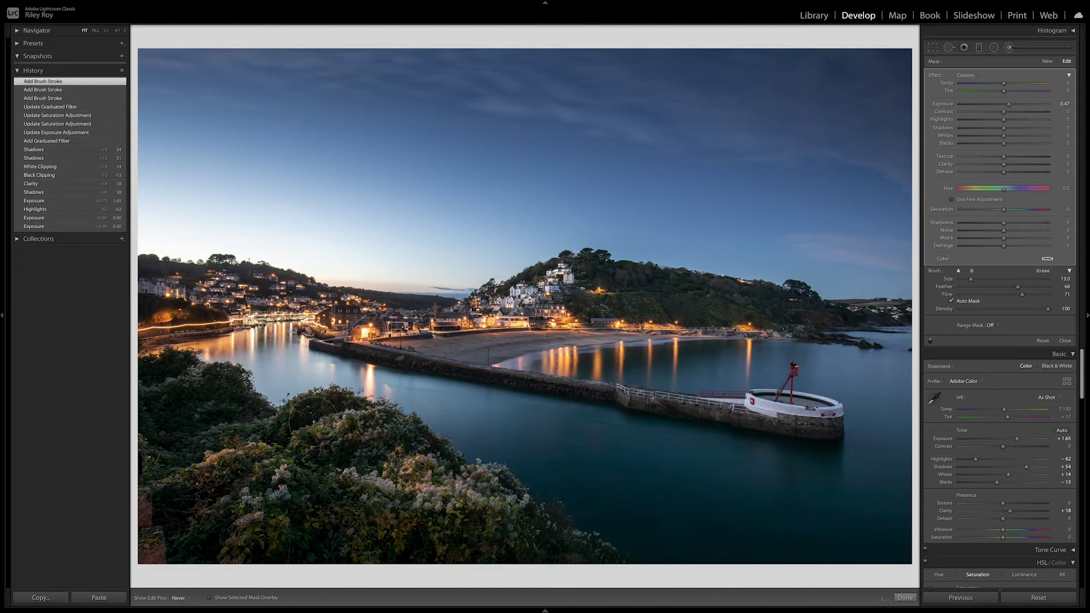
{"action": "mouse_move", "coordinate": [259, 459]}
{"action": "left_mouse_down"}
{"action": "mouse_move", "coordinate": [436, 506]}
{"action": "mouse_move", "coordinate": [365, 450]}
{"action": "mouse_move", "coordinate": [235, 442]}
{"action": "left_mouse_up"}
{"action": "key", "text": "h"}
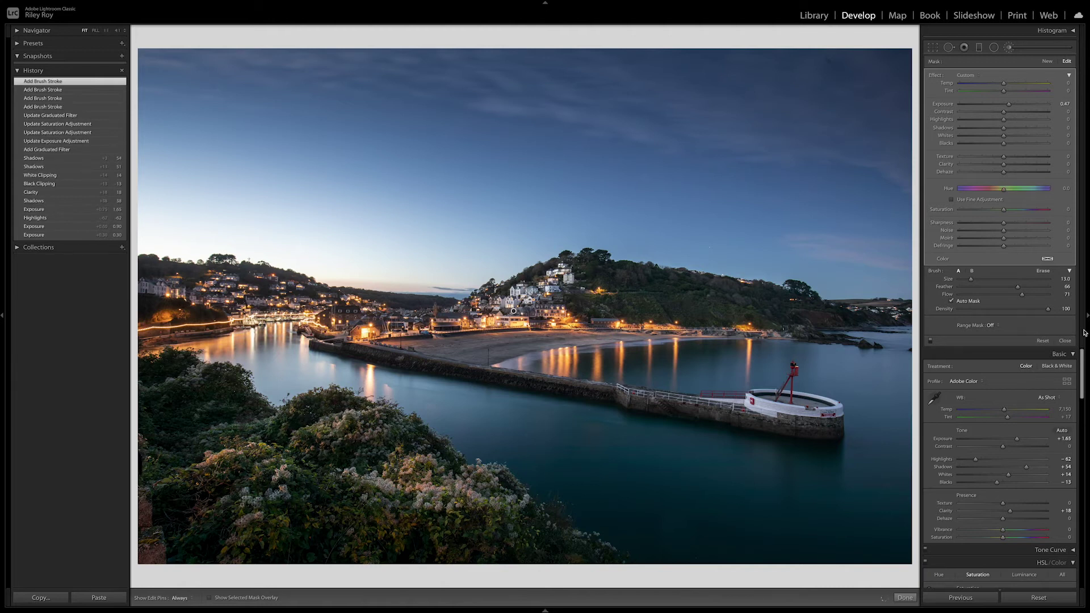
- Enlarge the brush to 26, lower its exposure to 0.38, and paint the water around the pier
{"action": "scroll", "coordinate": [860, 352], "scroll_direction": "up", "scroll_amount": 4}
{"action": "left_click_drag", "start_coordinate": [1008, 106], "coordinate": [1007, 106]}
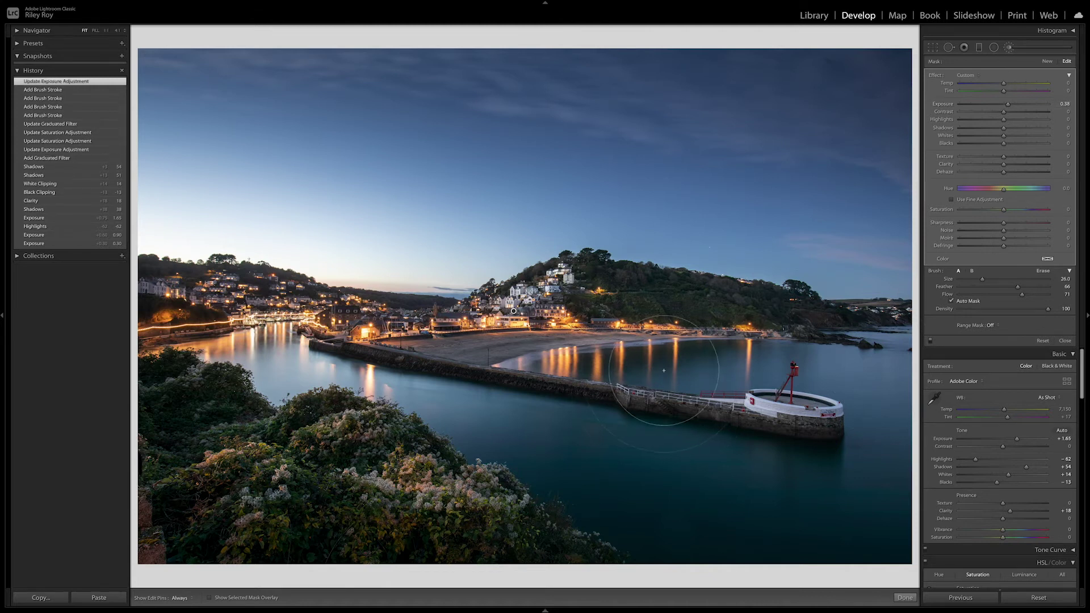
{"action": "left_click_drag", "start_coordinate": [835, 371], "coordinate": [866, 363]}
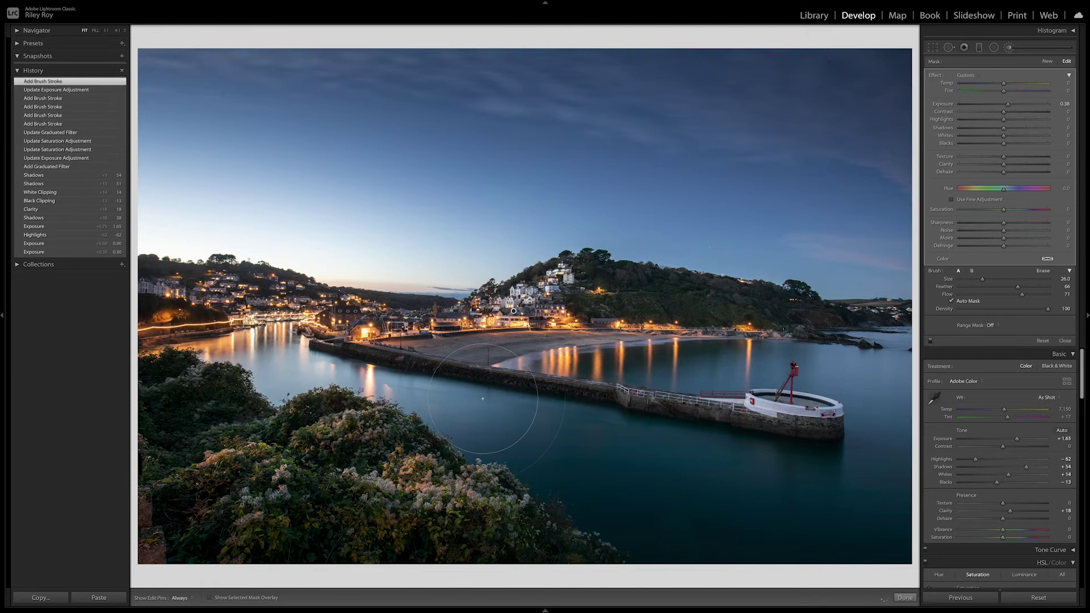
{"action": "mouse_move", "coordinate": [475, 392]}
{"action": "left_mouse_down"}
{"action": "mouse_move", "coordinate": [778, 437]}
{"action": "mouse_move", "coordinate": [852, 462]}
{"action": "mouse_move", "coordinate": [908, 449]}
{"action": "left_mouse_up"}
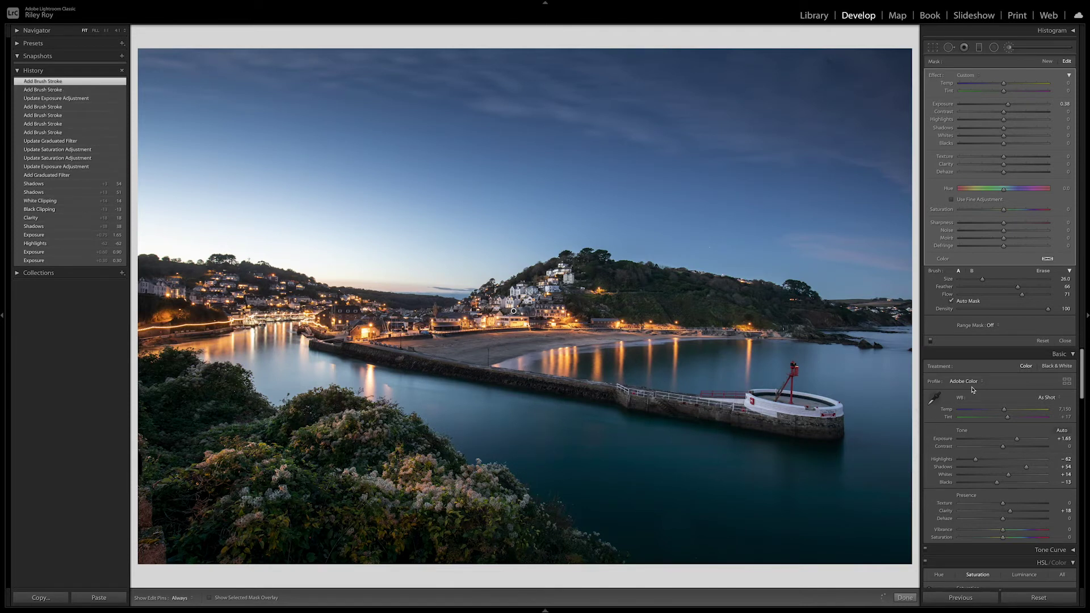
{"action": "mouse_move", "coordinate": [730, 438]}
{"action": "left_mouse_down"}
{"action": "mouse_move", "coordinate": [639, 437]}
{"action": "mouse_move", "coordinate": [834, 425]}
{"action": "mouse_move", "coordinate": [693, 450]}
{"action": "mouse_move", "coordinate": [715, 451]}
{"action": "left_mouse_up"}
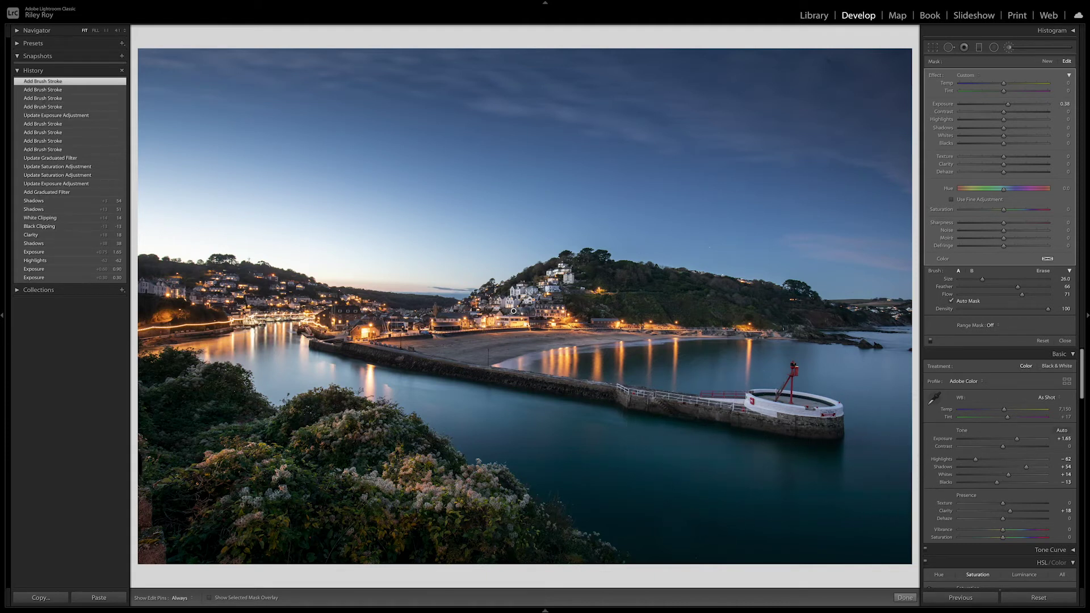
- Close the brush and set global Vibrance to +18 and Saturation to +4
{"action": "left_click", "coordinate": [1065, 340]}
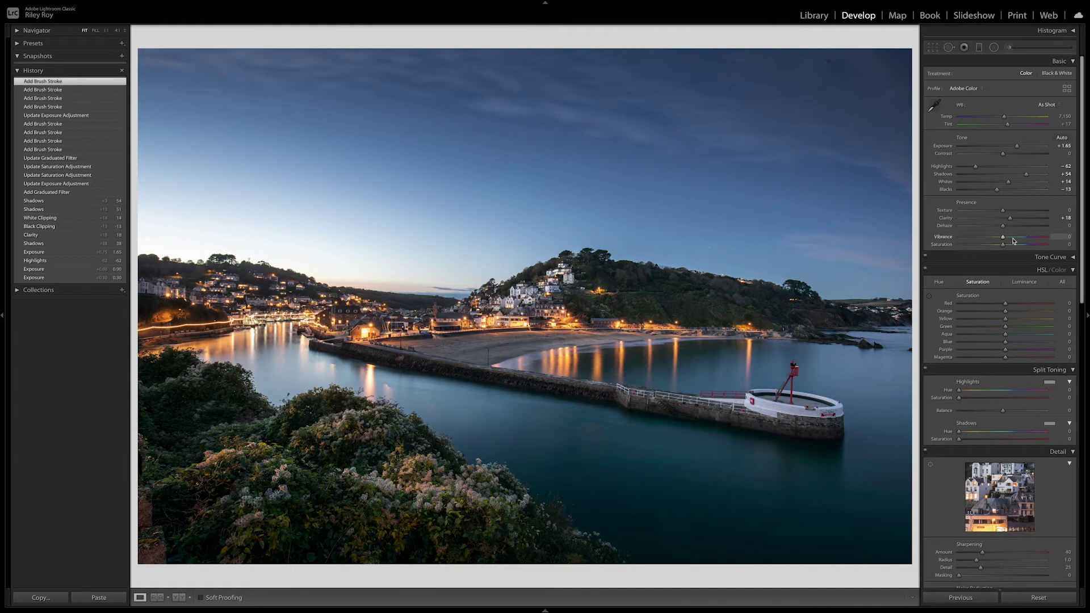
{"action": "left_click_drag", "start_coordinate": [1005, 238], "coordinate": [1007, 238]}
{"action": "left_click_drag", "start_coordinate": [1013, 239], "coordinate": [1012, 239]}
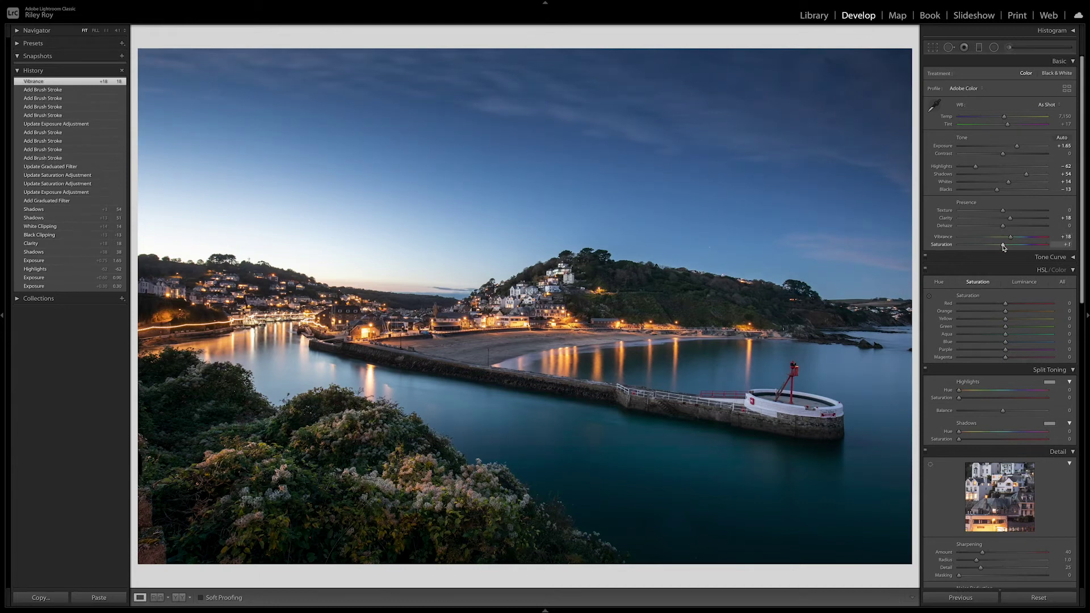
{"action": "left_click_drag", "start_coordinate": [1002, 258], "coordinate": [1002, 259]}
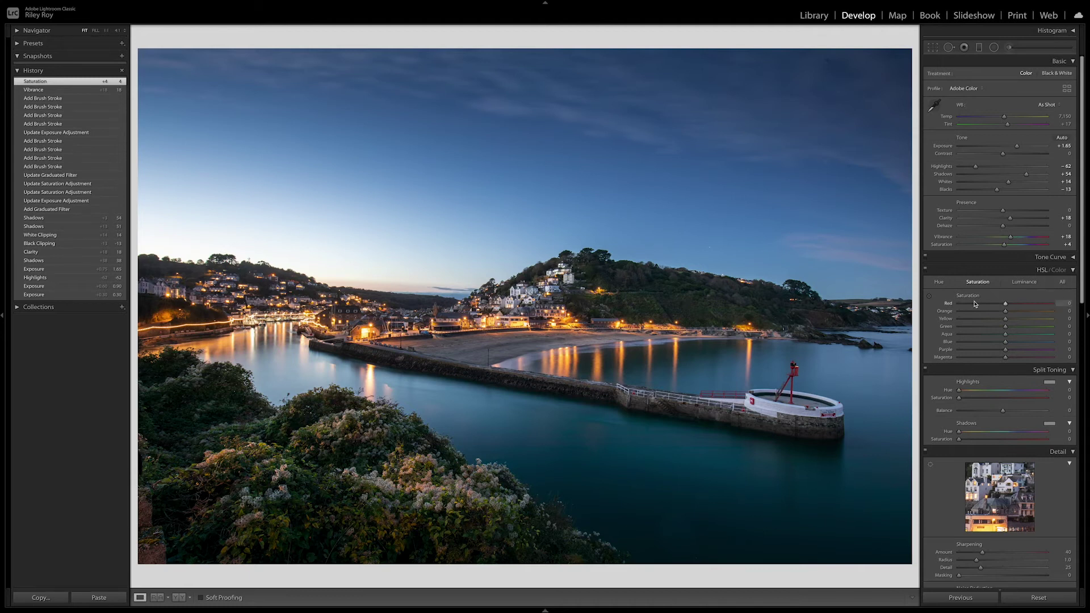
- Shift blue hue +3 and yellow saturation to -24 with HSL targeted tools, then push Saturation toward +100
{"action": "left_click", "coordinate": [940, 283]}
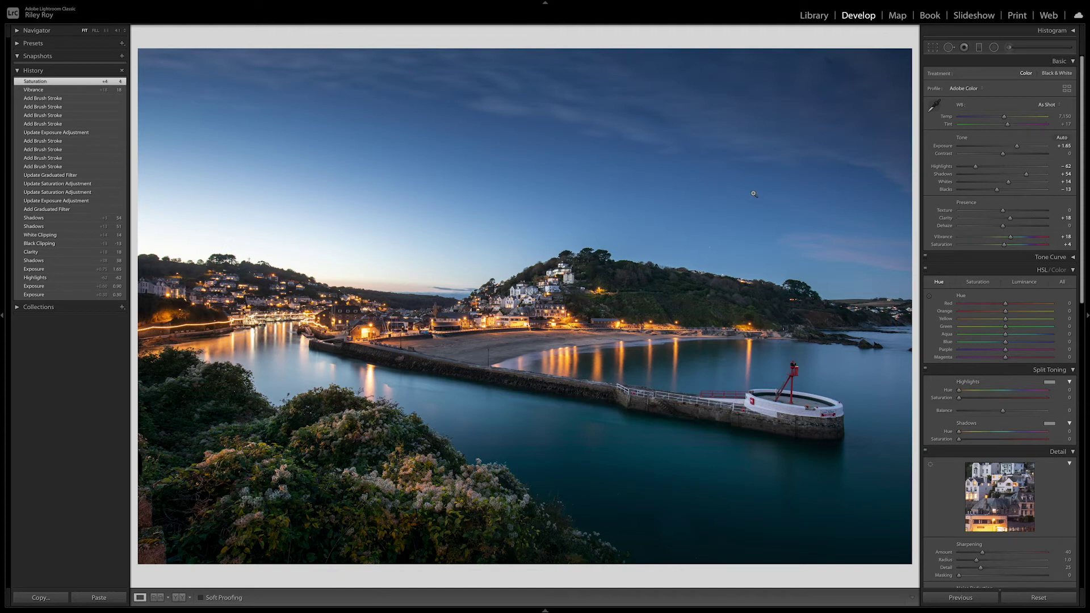
{"action": "left_click", "coordinate": [928, 295]}
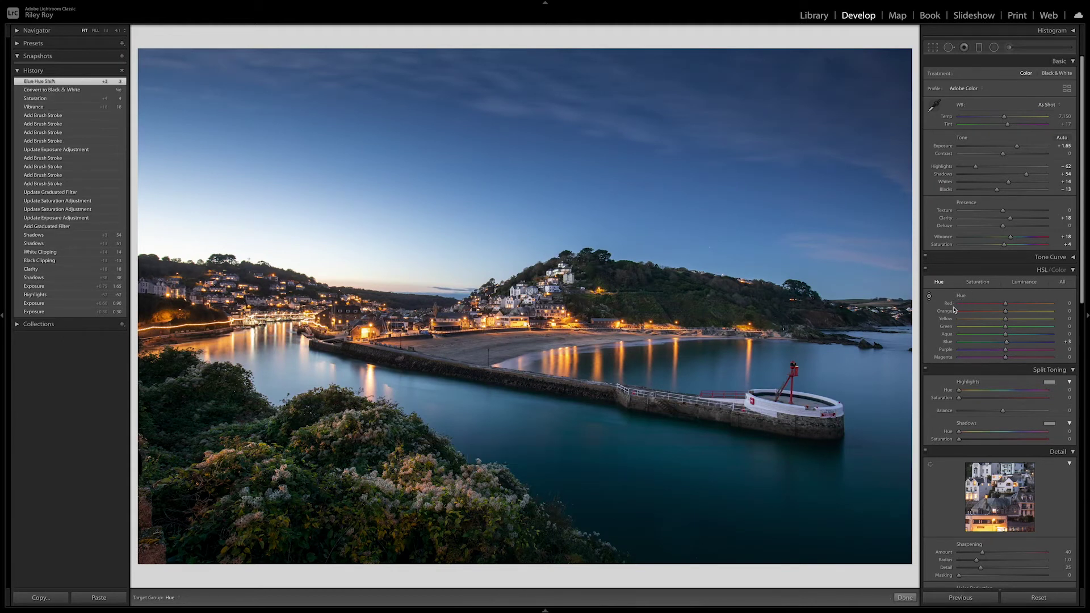
{"action": "left_click", "coordinate": [978, 282]}
{"action": "left_click", "coordinate": [929, 297]}
{"action": "left_click", "coordinate": [929, 296]}
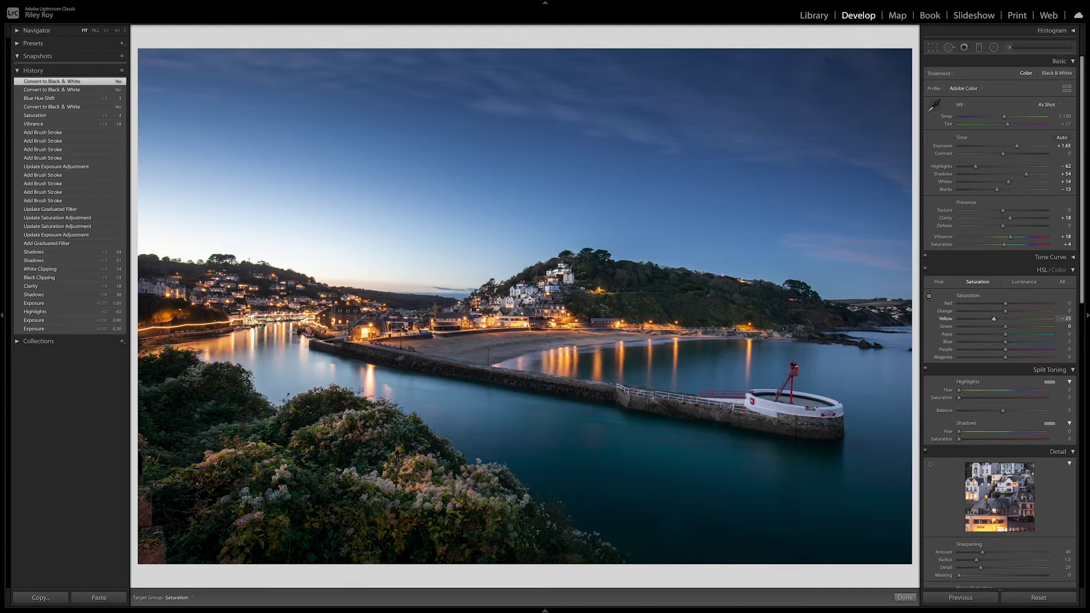
{"action": "left_click_drag", "start_coordinate": [572, 361], "coordinate": [570, 363]}
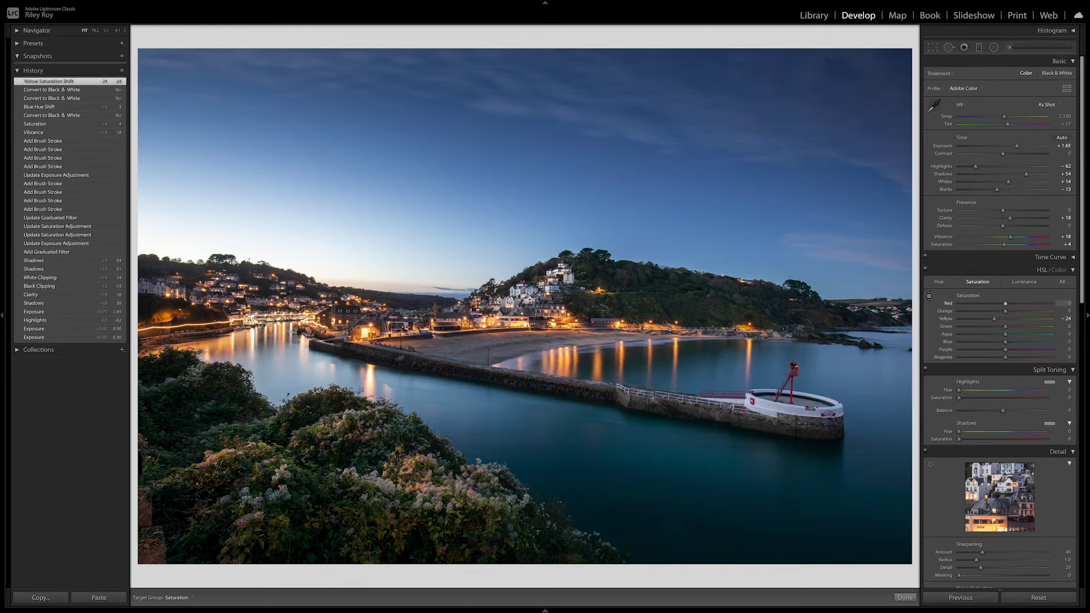
{"action": "mouse_move", "coordinate": [1004, 244]}
{"action": "left_mouse_down"}
{"action": "mouse_move", "coordinate": [1050, 247]}
{"action": "mouse_move", "coordinate": [1008, 250]}
{"action": "left_mouse_up"}
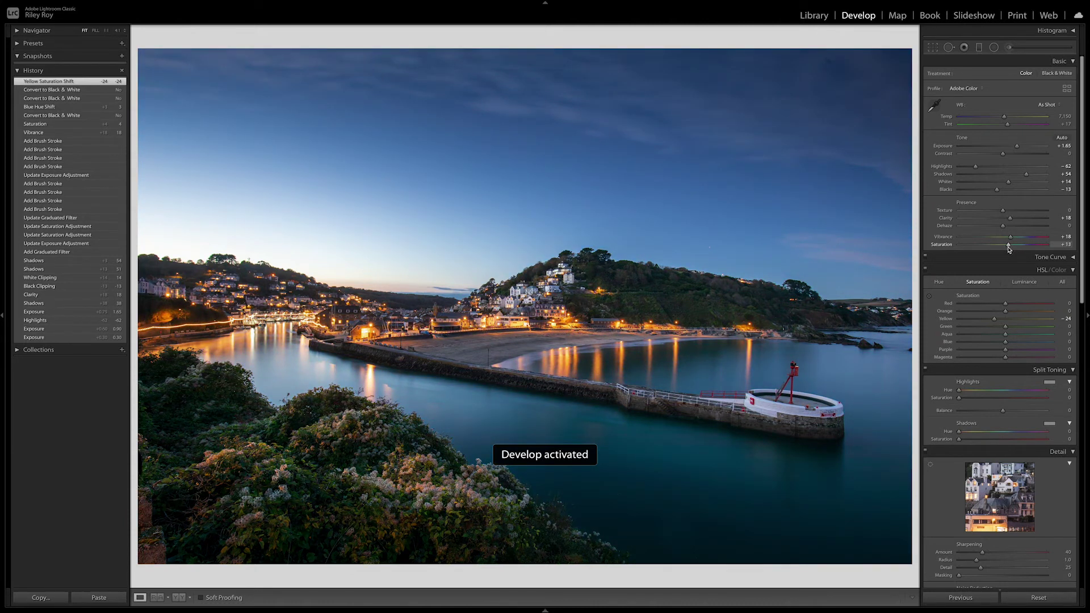
- Settle global Saturation at +8 and bring up the crop overlay with its golden-spiral guide
{"action": "left_click_drag", "start_coordinate": [1008, 249], "coordinate": [1009, 249]}
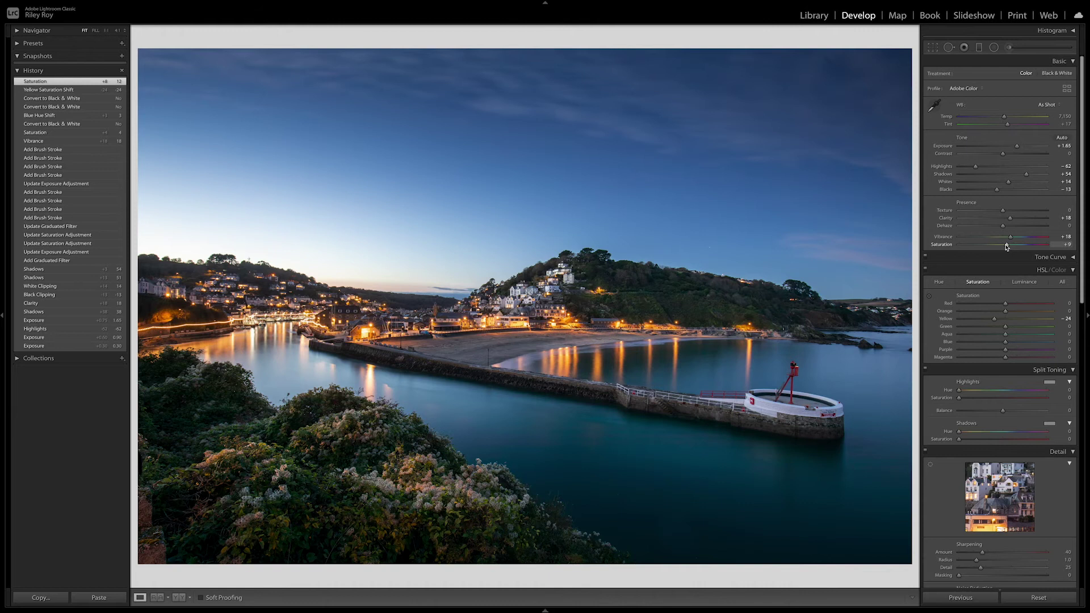
{"action": "left_click_drag", "start_coordinate": [1007, 247], "coordinate": [1007, 247]}
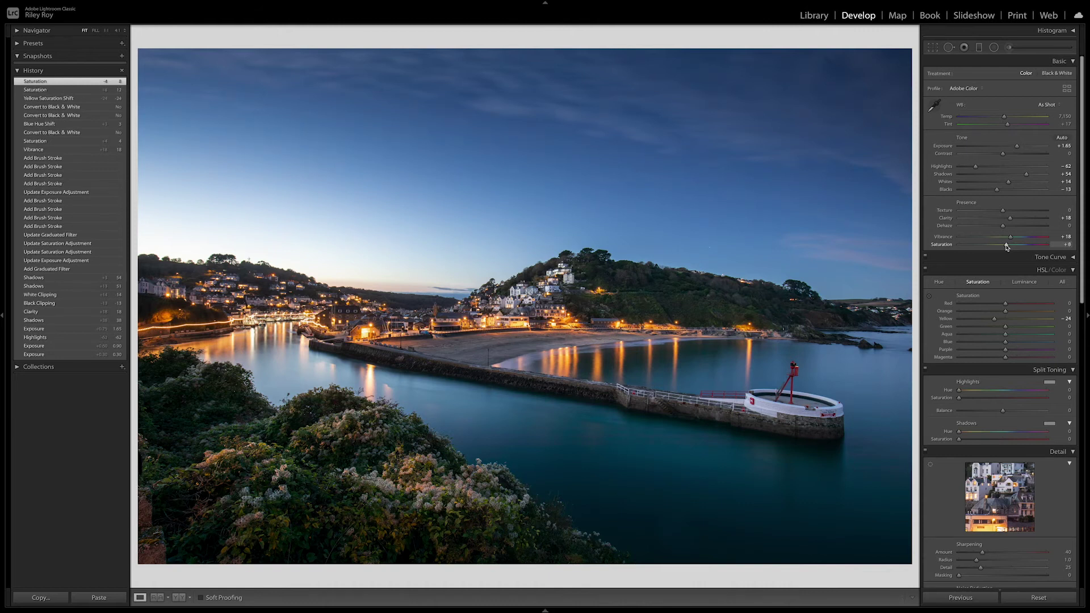
{"action": "key", "text": "r"}
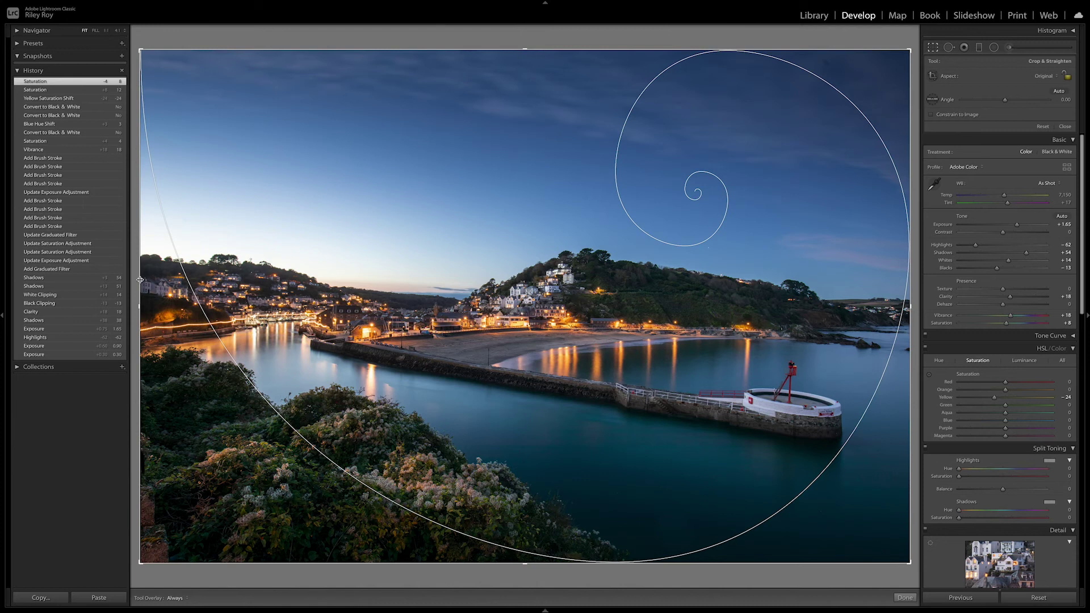
- Trim the crop slightly on the left, right, bottom and top edges and apply it
{"action": "left_click_drag", "start_coordinate": [139, 279], "coordinate": [150, 277]}
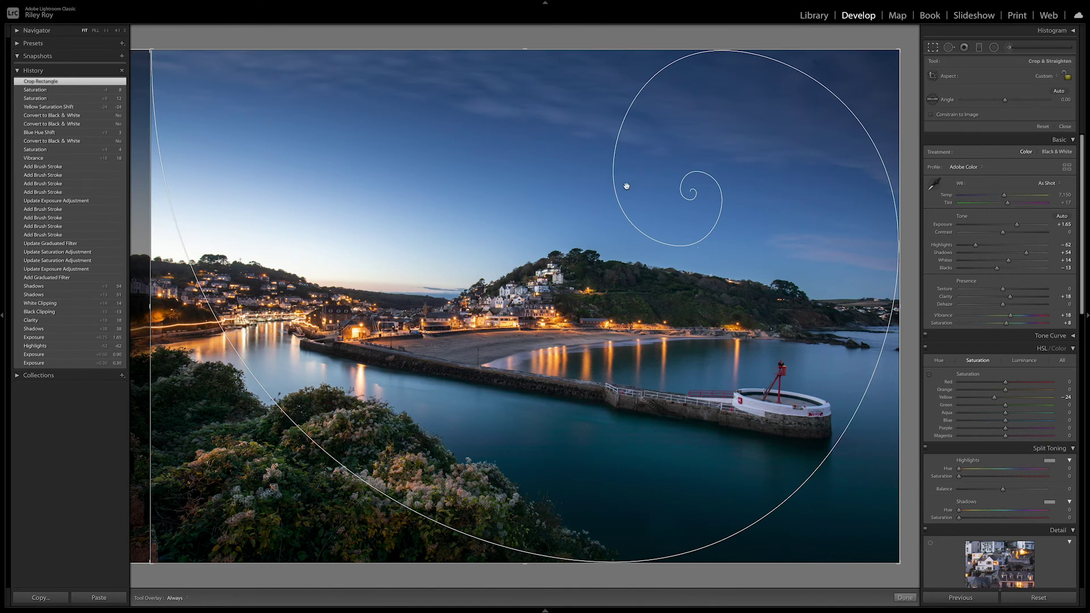
{"action": "left_click_drag", "start_coordinate": [898, 267], "coordinate": [893, 268]}
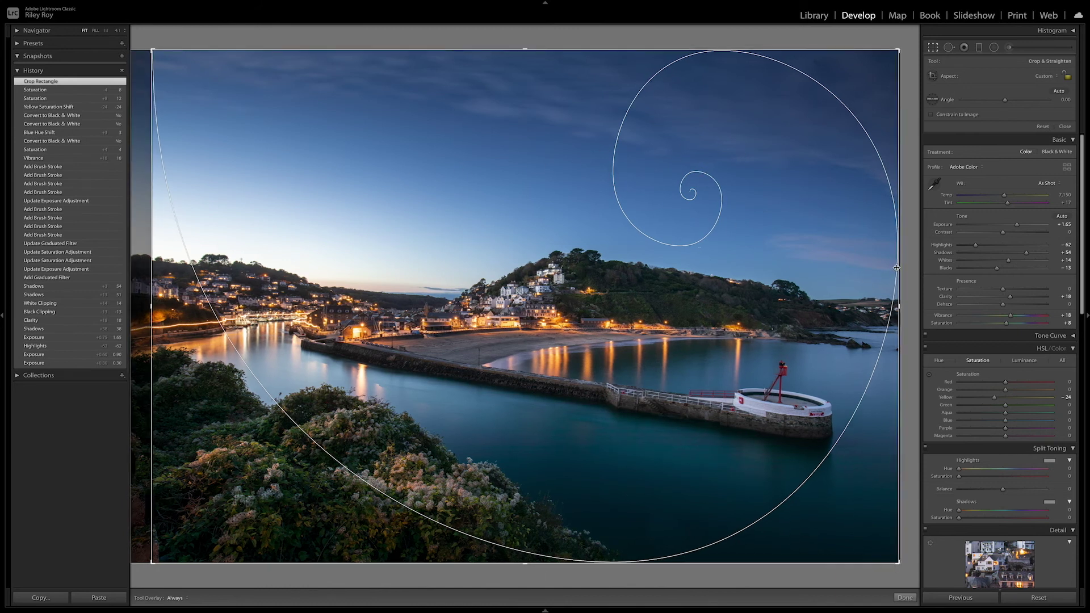
{"action": "left_click_drag", "start_coordinate": [701, 562], "coordinate": [702, 551]}
{"action": "left_click_drag", "start_coordinate": [697, 59], "coordinate": [698, 64]}
{"action": "key", "text": "d"}
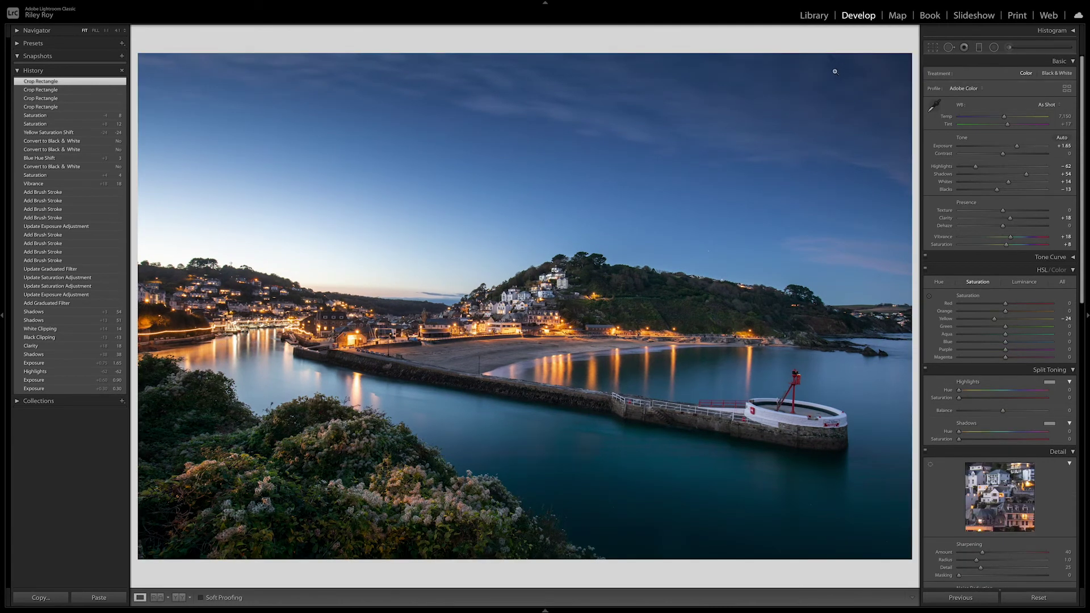
- Zoom into the photo and heal two small specks in the upper sky with Spot Removal
{"action": "left_click", "coordinate": [835, 72]}
{"action": "scroll", "coordinate": [797, 148], "scroll_direction": "up", "scroll_amount": 3}
{"action": "key", "text": "q"}
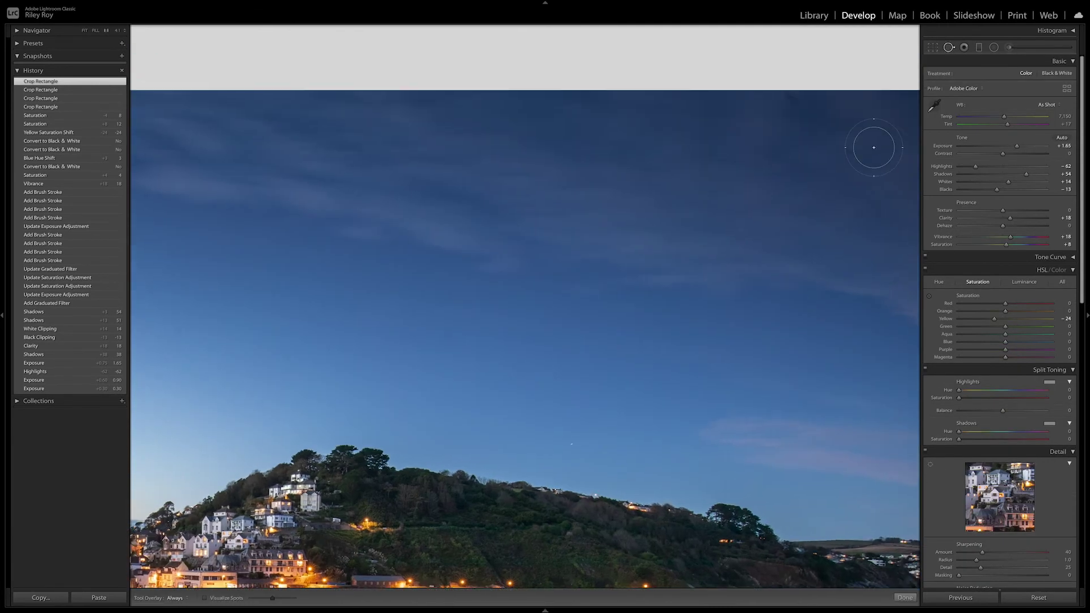
{"action": "scroll", "coordinate": [803, 111], "scroll_direction": "down", "scroll_amount": 5}
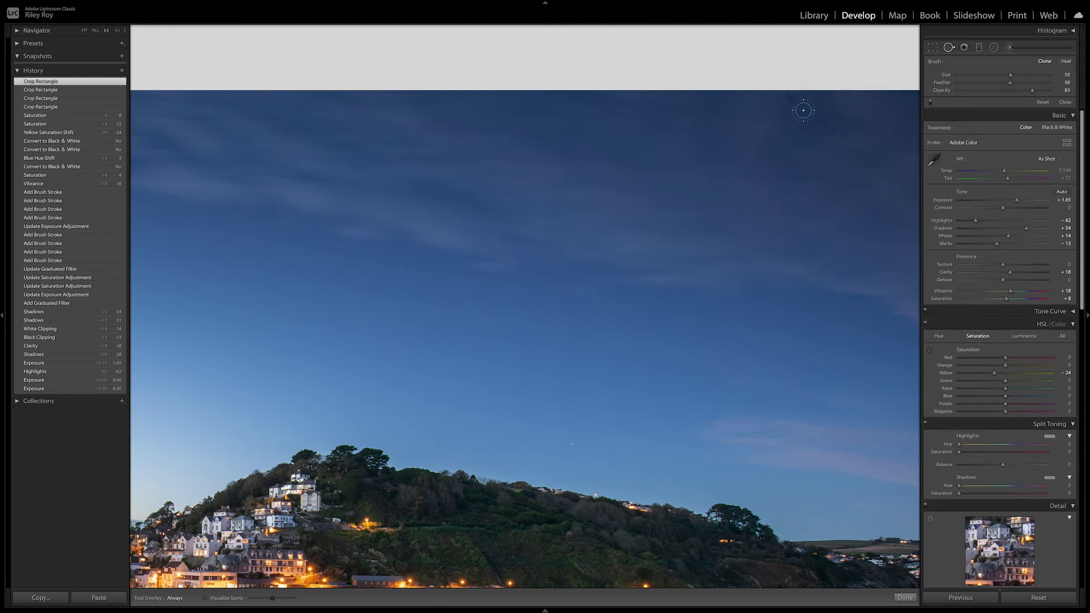
{"action": "left_click", "coordinate": [793, 99]}
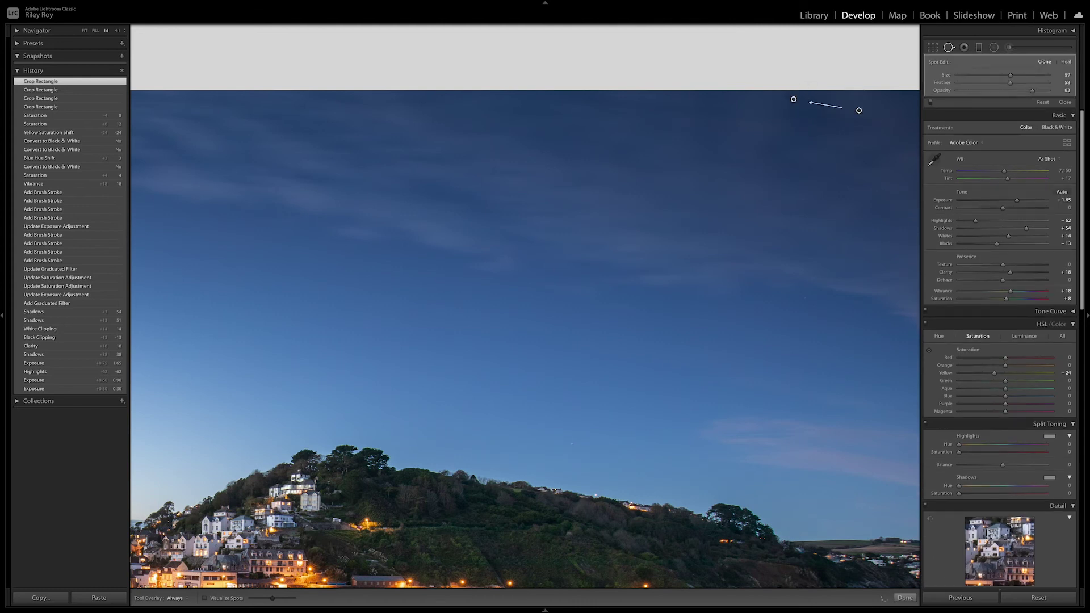
{"action": "left_click_drag", "start_coordinate": [853, 177], "coordinate": [781, 205]}
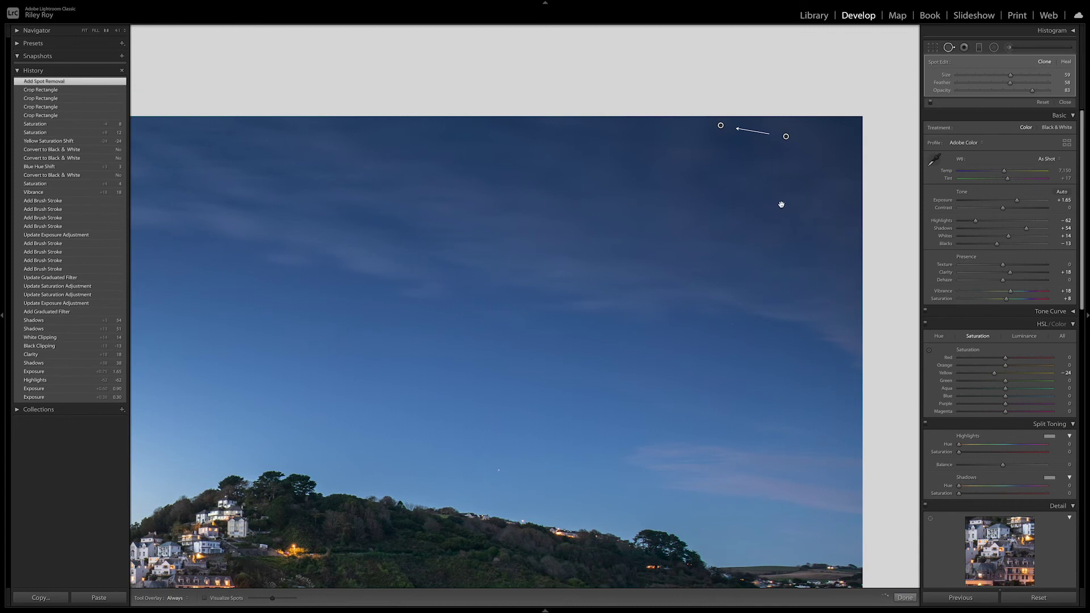
{"action": "left_click", "coordinate": [793, 190]}
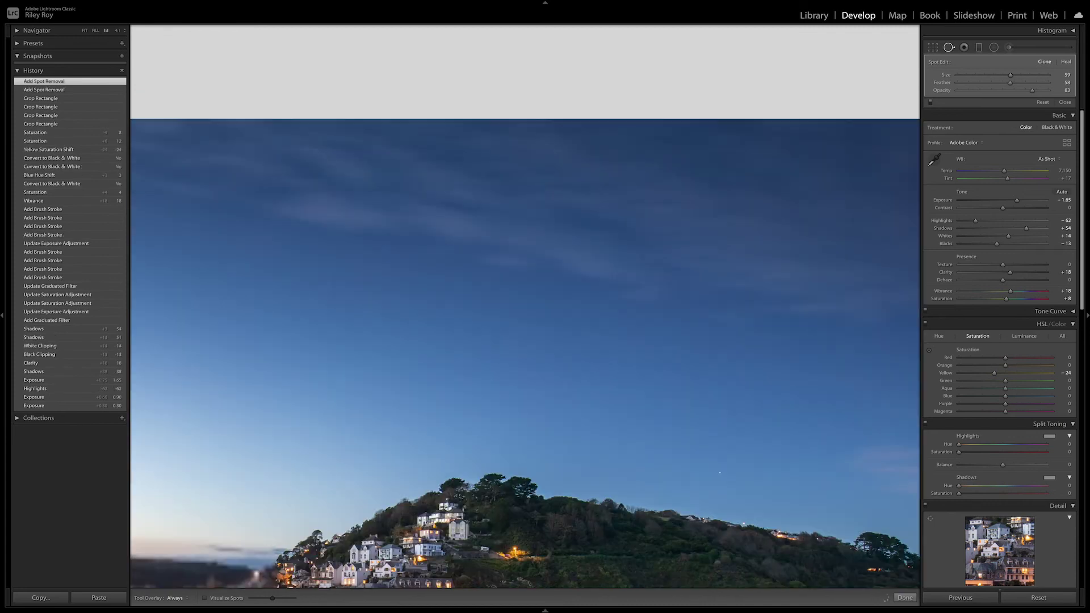
- Heal two more sky specks above the left-hand houses and finish Spot Removal
{"action": "left_click_drag", "start_coordinate": [474, 231], "coordinate": [668, 238]}
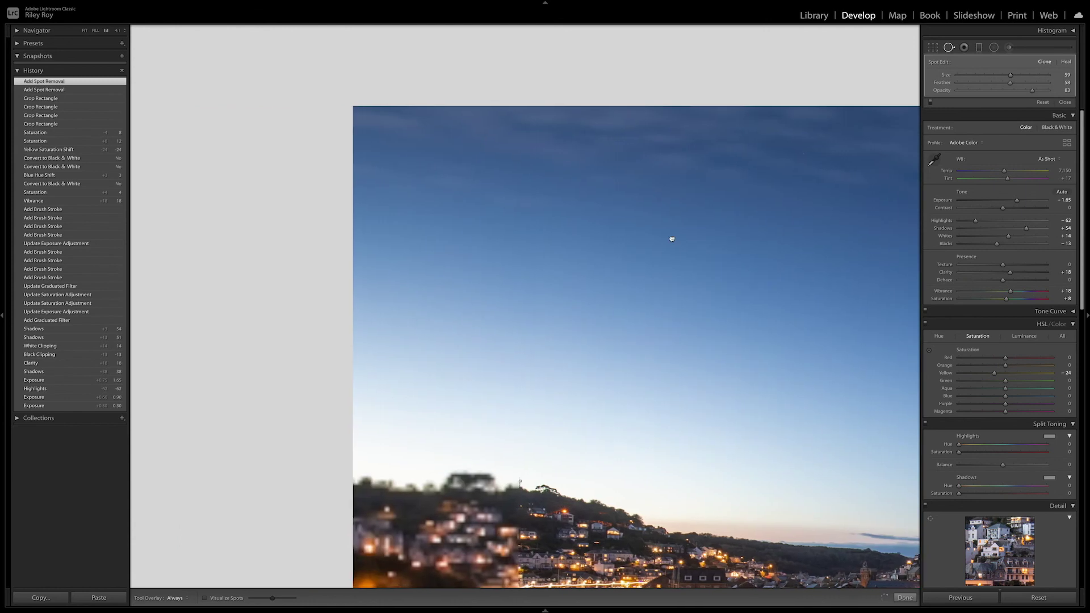
{"action": "left_click", "coordinate": [478, 173]}
{"action": "left_click", "coordinate": [458, 164]}
{"action": "left_click", "coordinate": [1064, 102]}
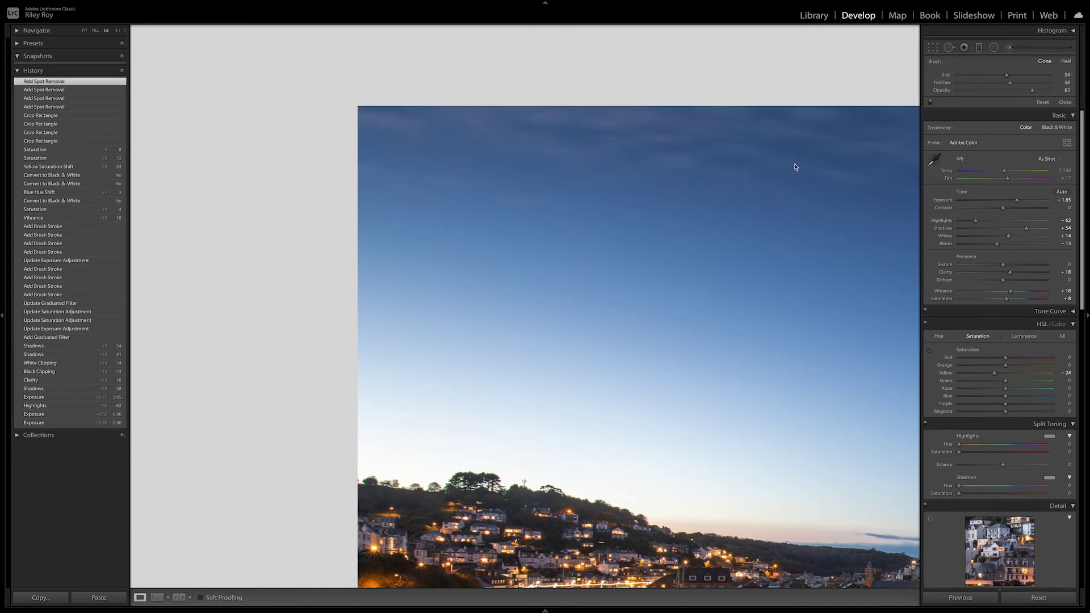
{"action": "key", "text": "d"}
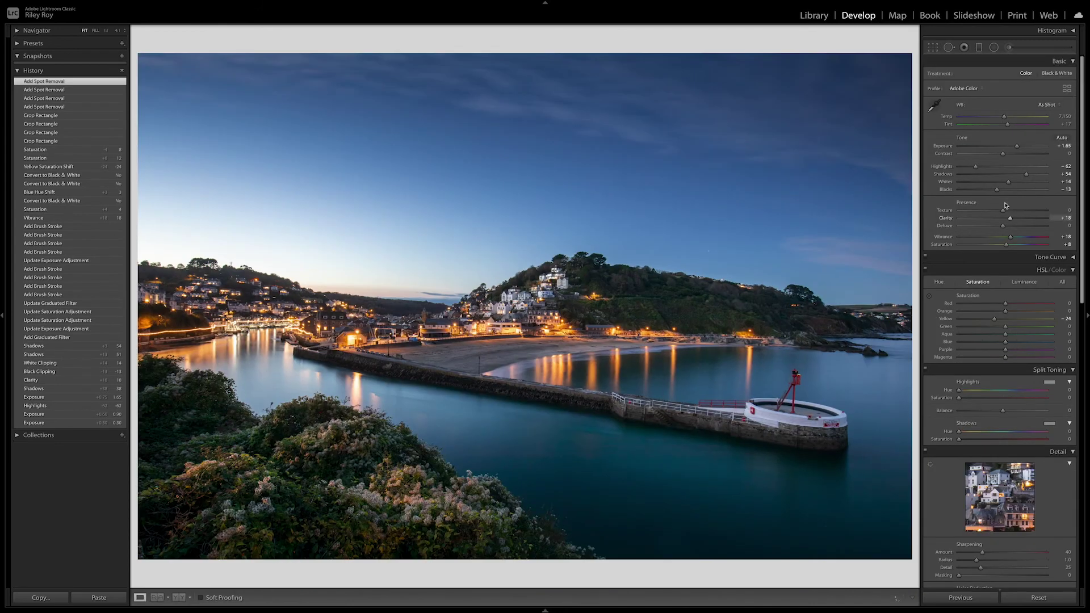
- Set Contrast to +7 and Exposure to +1.70, then return white balance to As Shot
{"action": "left_click", "coordinate": [1006, 155]}
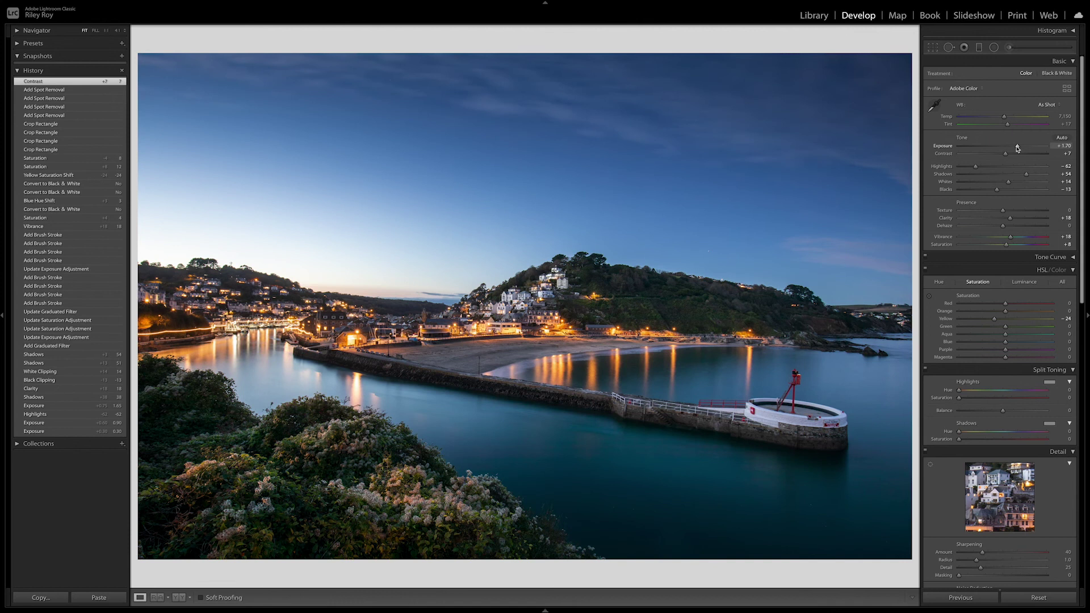
{"action": "left_click_drag", "start_coordinate": [1017, 149], "coordinate": [1017, 149]}
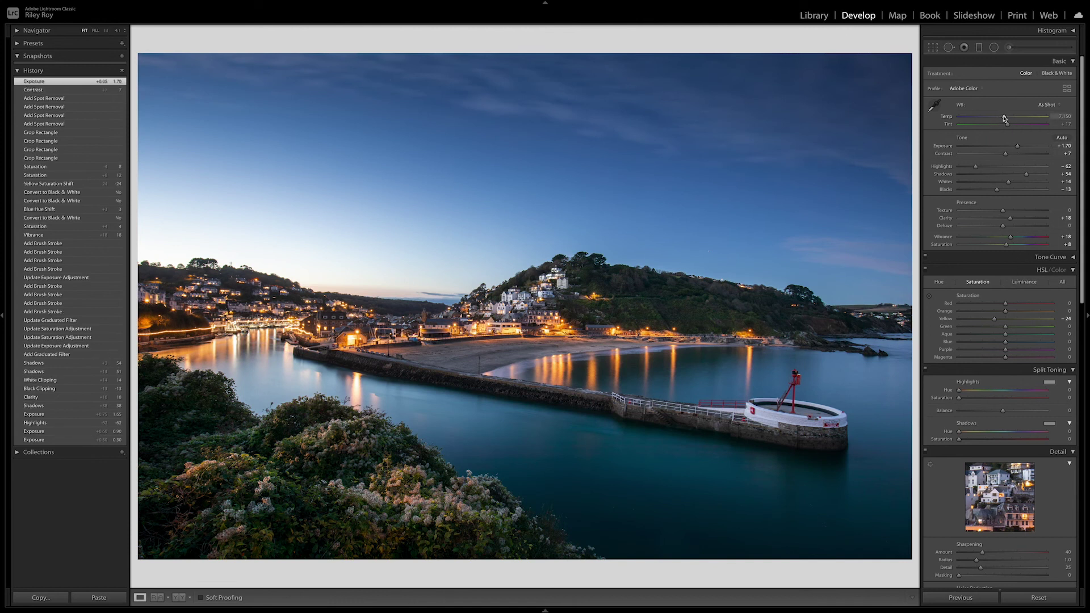
{"action": "left_click_drag", "start_coordinate": [1003, 118], "coordinate": [1004, 118]}
{"action": "left_click", "coordinate": [1046, 104]}
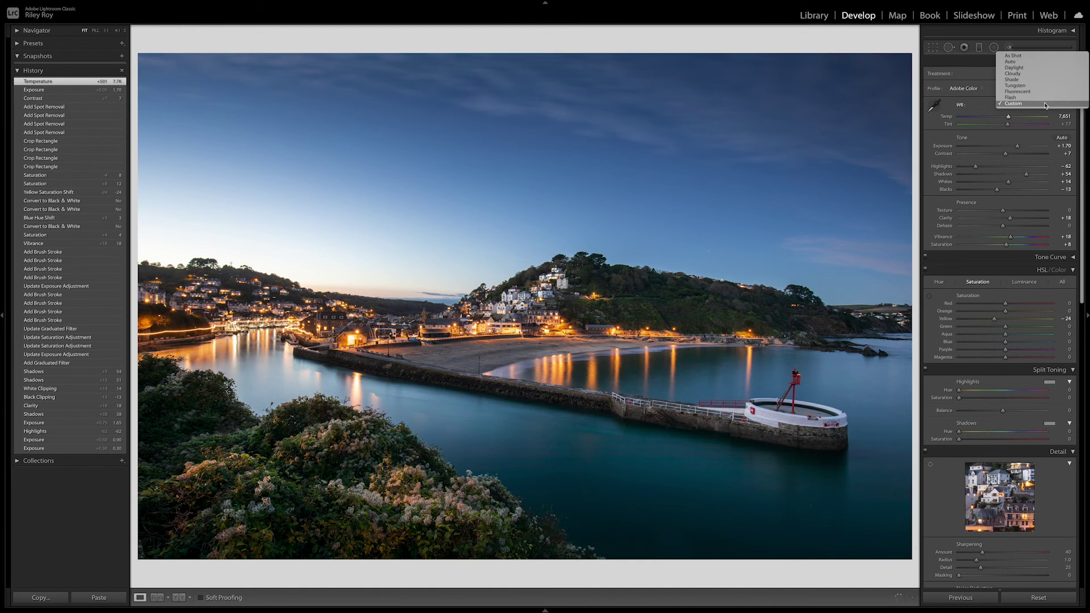
{"action": "left_click", "coordinate": [1032, 56]}
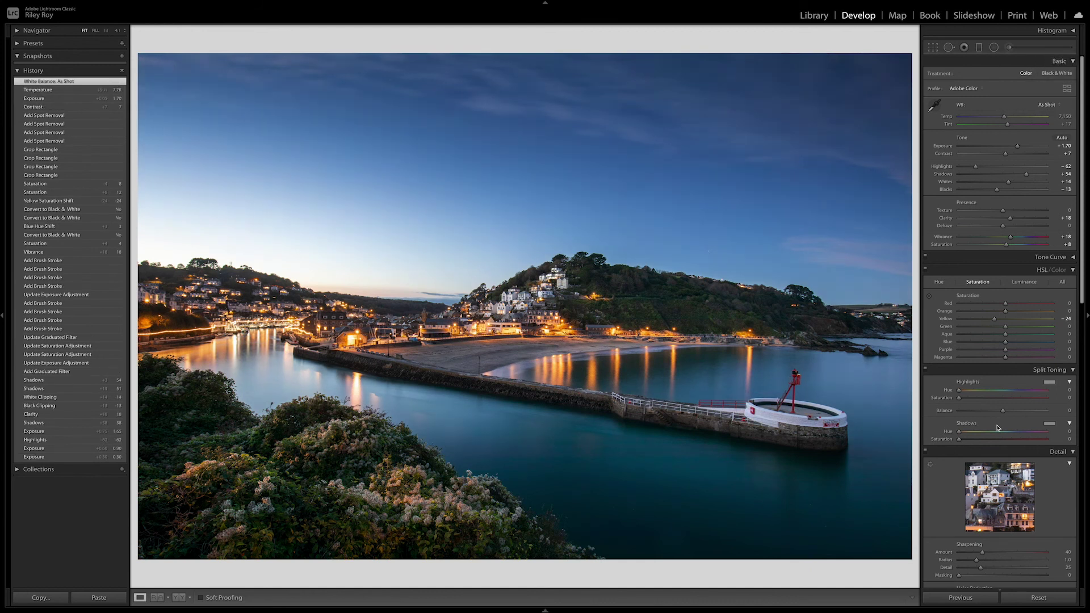
{"action": "scroll", "coordinate": [997, 427], "scroll_direction": "down", "scroll_amount": 2}
{"action": "scroll", "coordinate": [1013, 434], "scroll_direction": "down", "scroll_amount": 1}
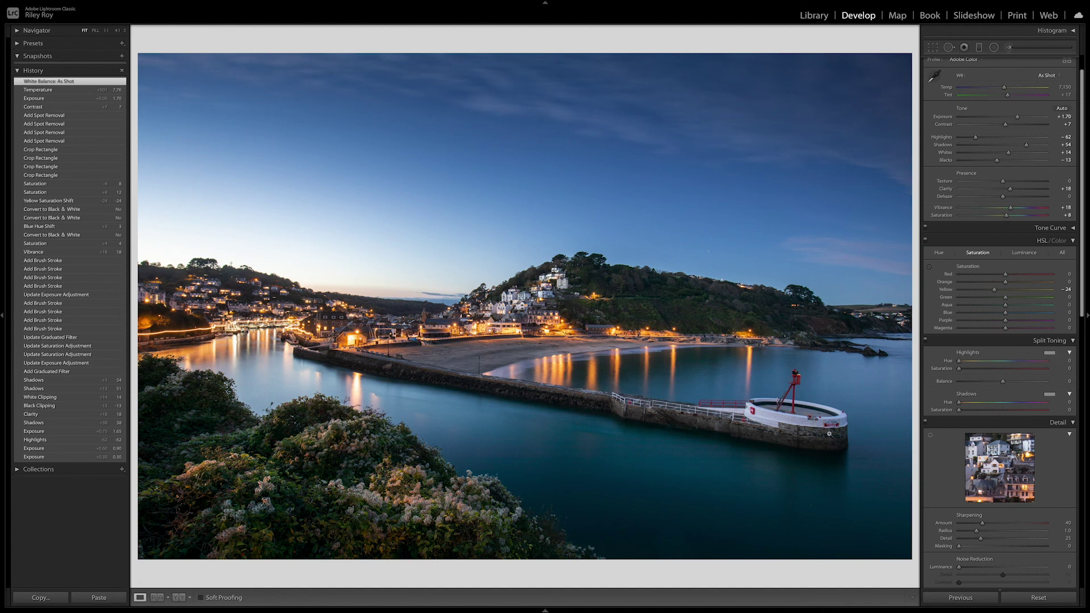
- Set the Detail panel's Noise Reduction Luminance slider to 23
{"action": "scroll", "coordinate": [971, 443], "scroll_direction": "down", "scroll_amount": 5}
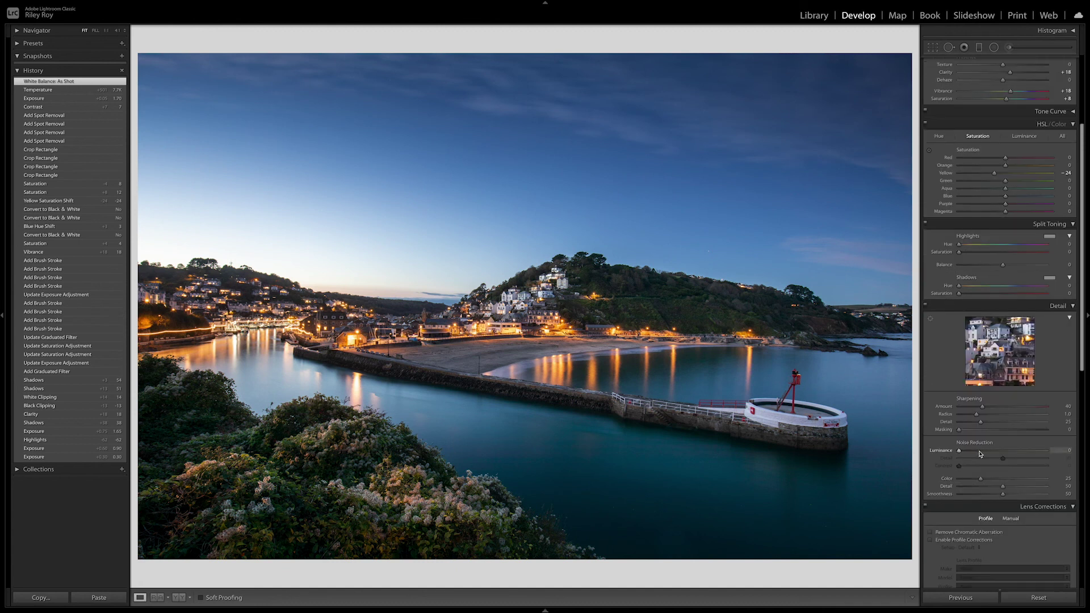
{"action": "left_click", "coordinate": [979, 452]}
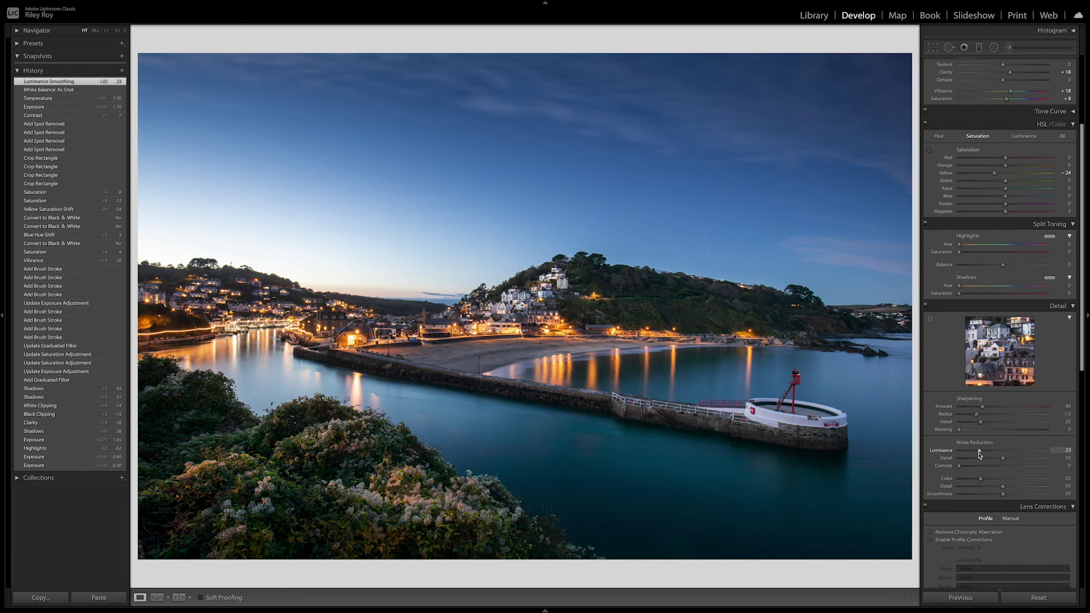